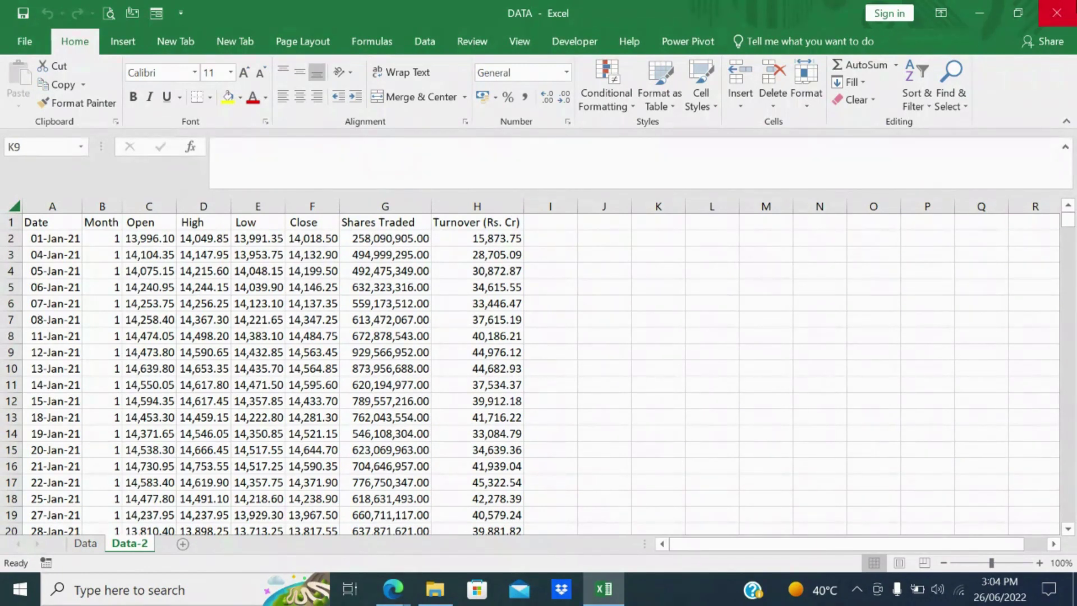
Step: Open the Insert ribbon commands while the Data-2 market data sheet is showing
click(113, 41)
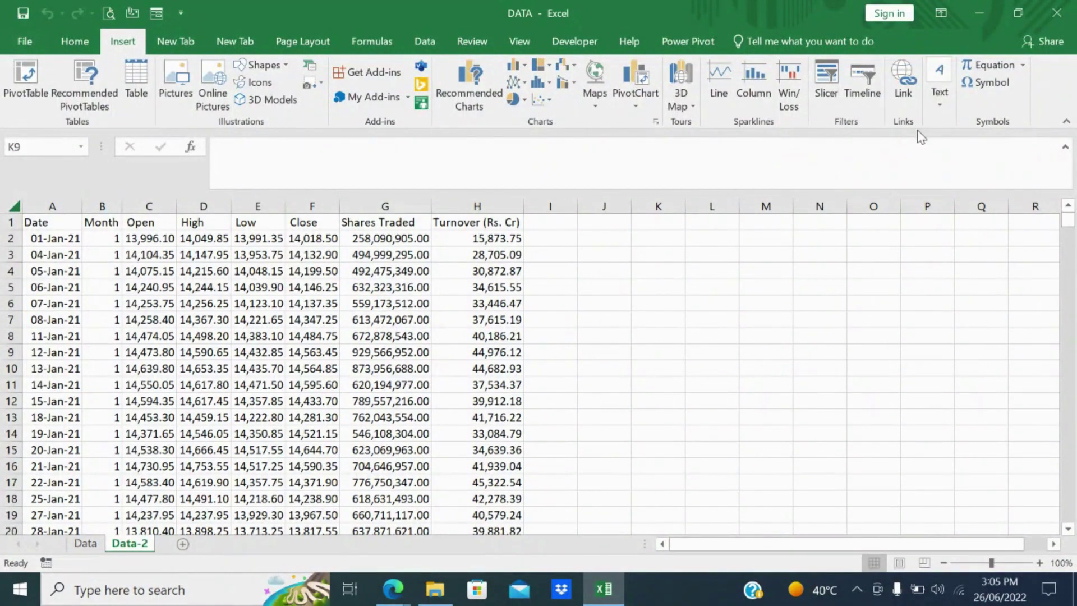
click(623, 282)
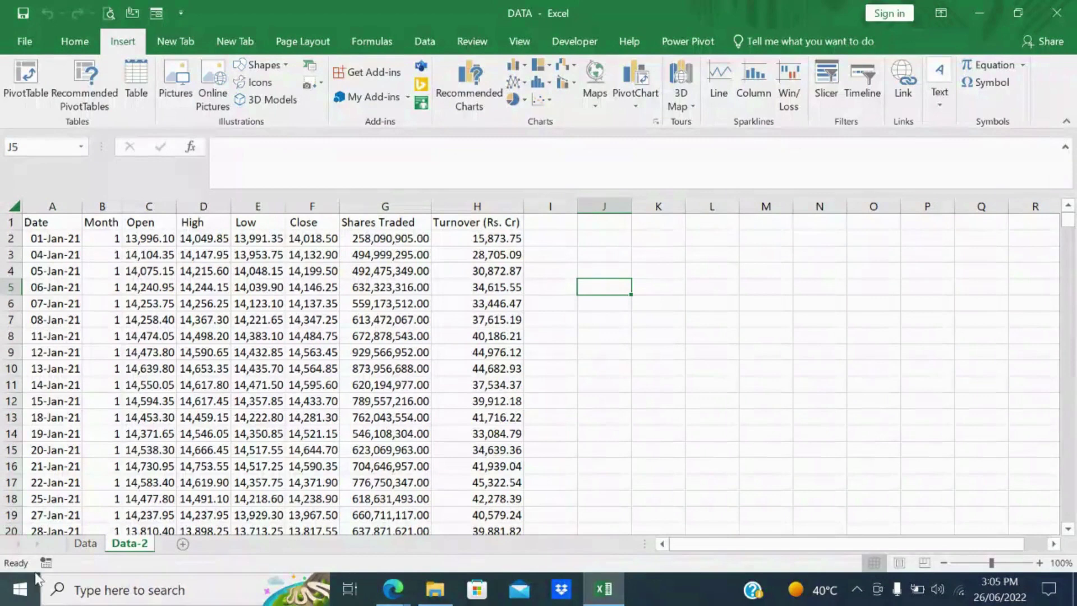
Step: Switch to the Data sheet and select the Date column from A1 to the last record
click(85, 543)
click(125, 320)
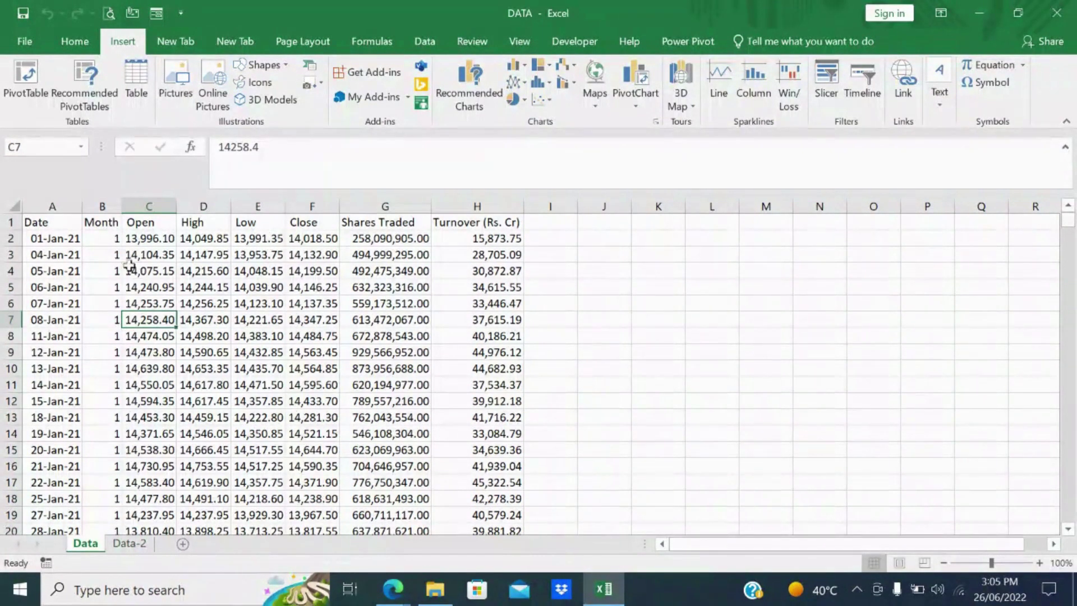
click(76, 222)
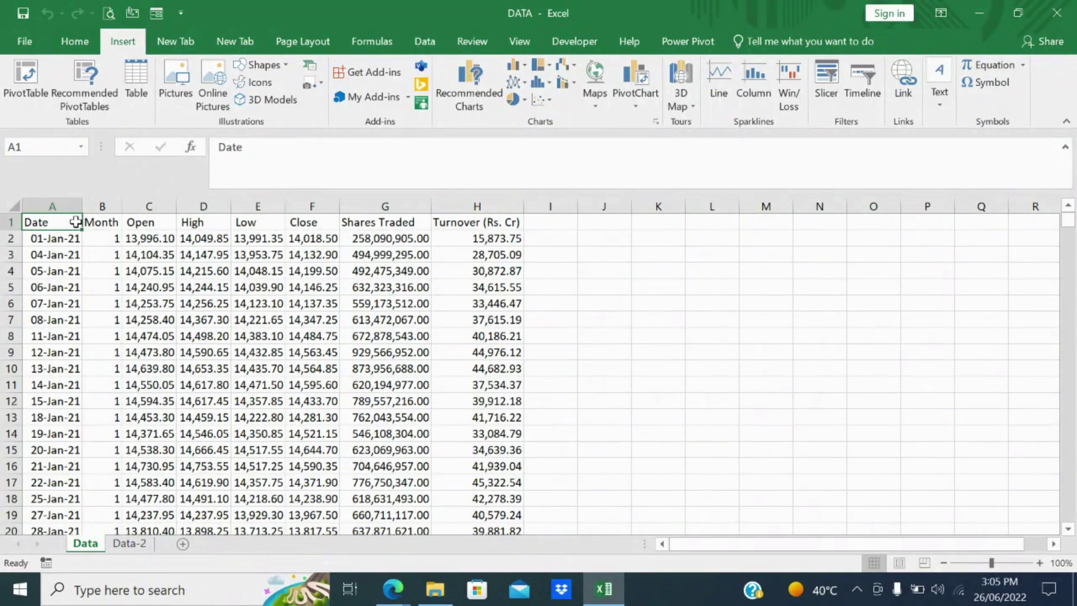
key(ctrl+shift+Down)
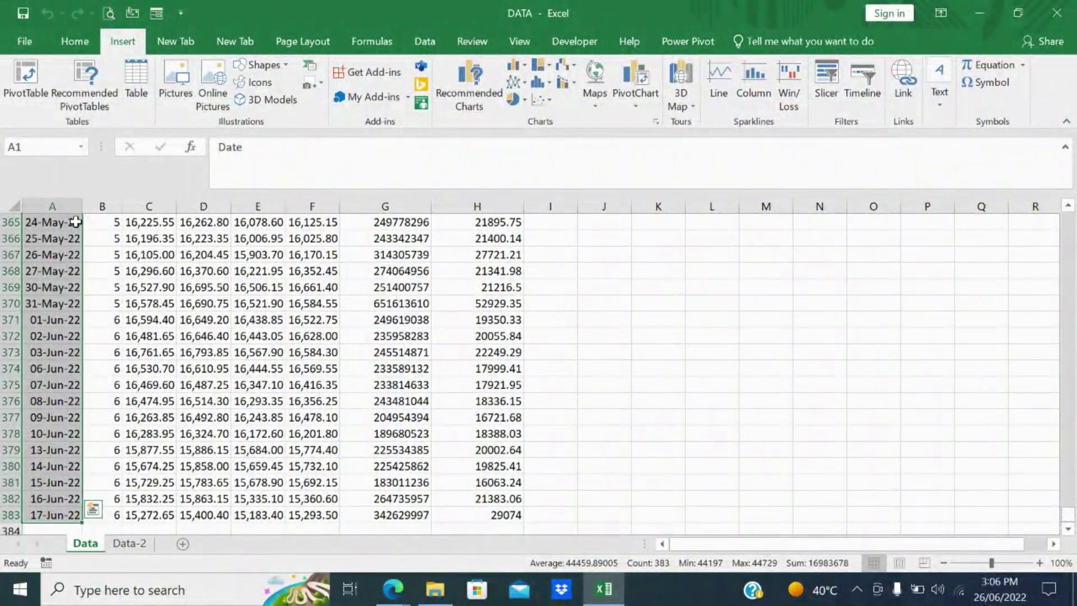
click(135, 371)
Step: Jump to the last data row (17-Jun-22, row 383) and back to the Date header
key(ctrl+Up)
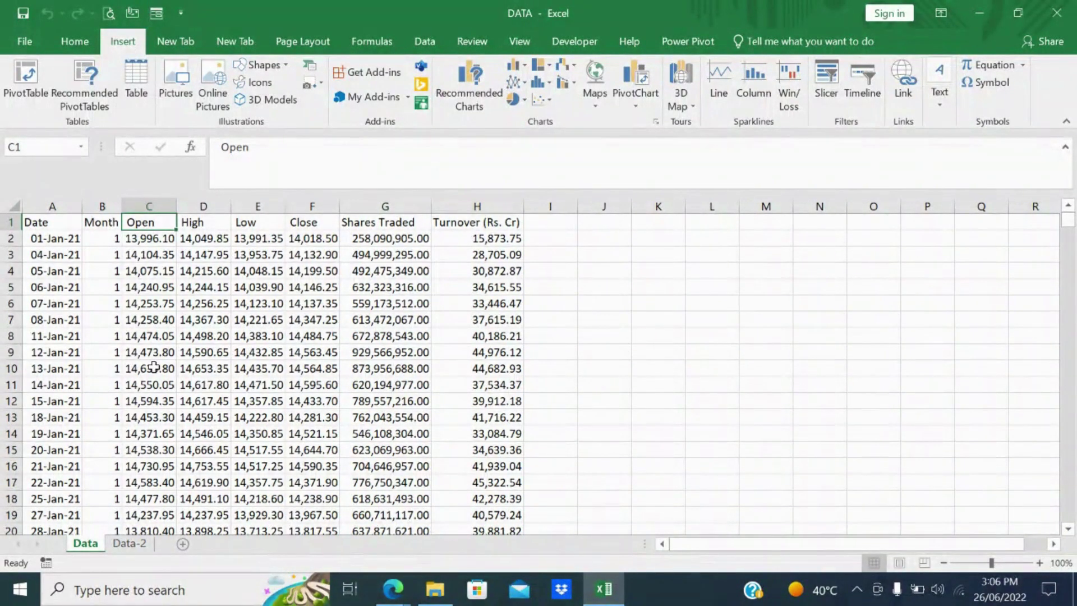
key(Left)
key(Left)
key(Down)
key(ctrl+Down)
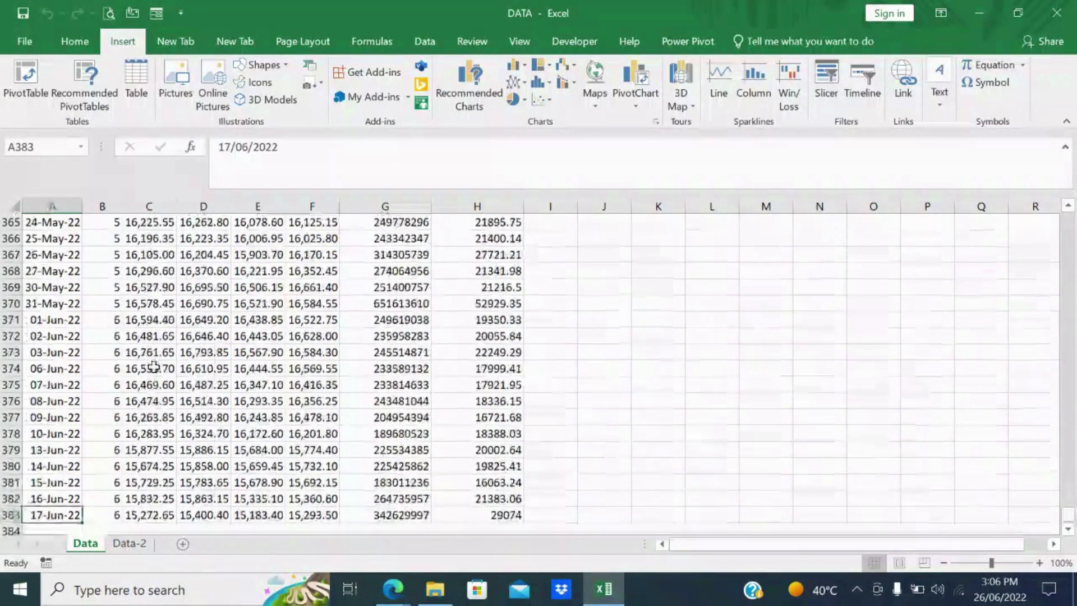
key(ctrl+Up)
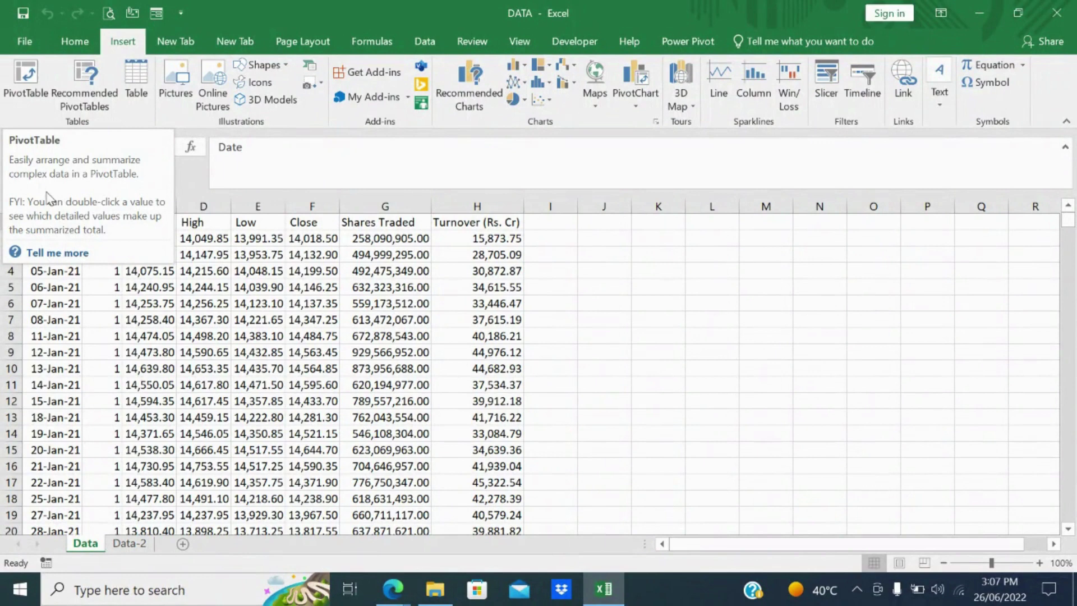
Step: Insert a PivotTable from Data!A1:H383 onto a new worksheet, Sheet8
click(178, 323)
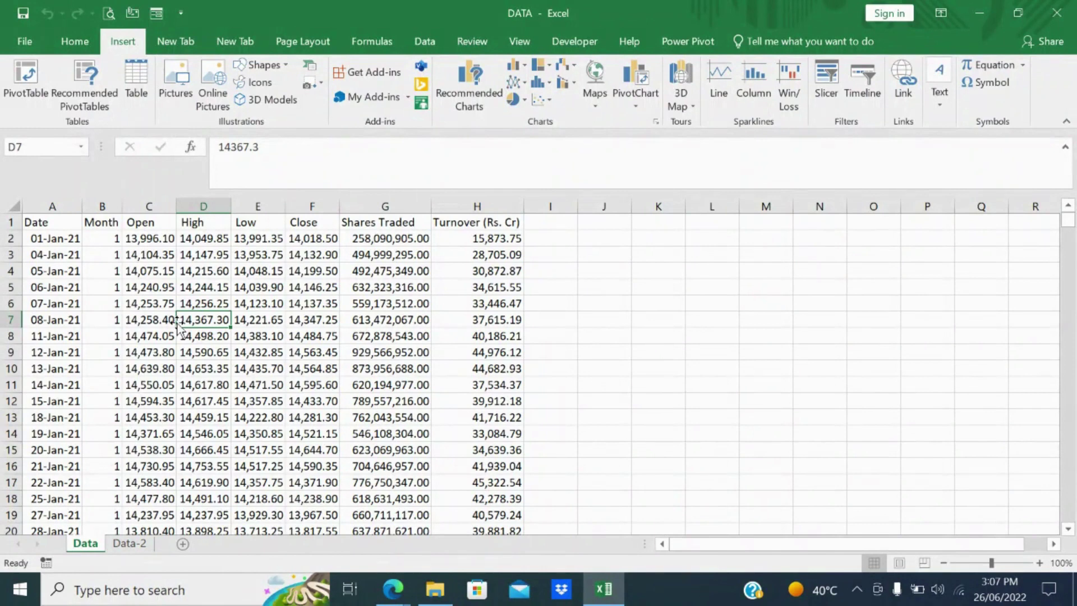
click(20, 90)
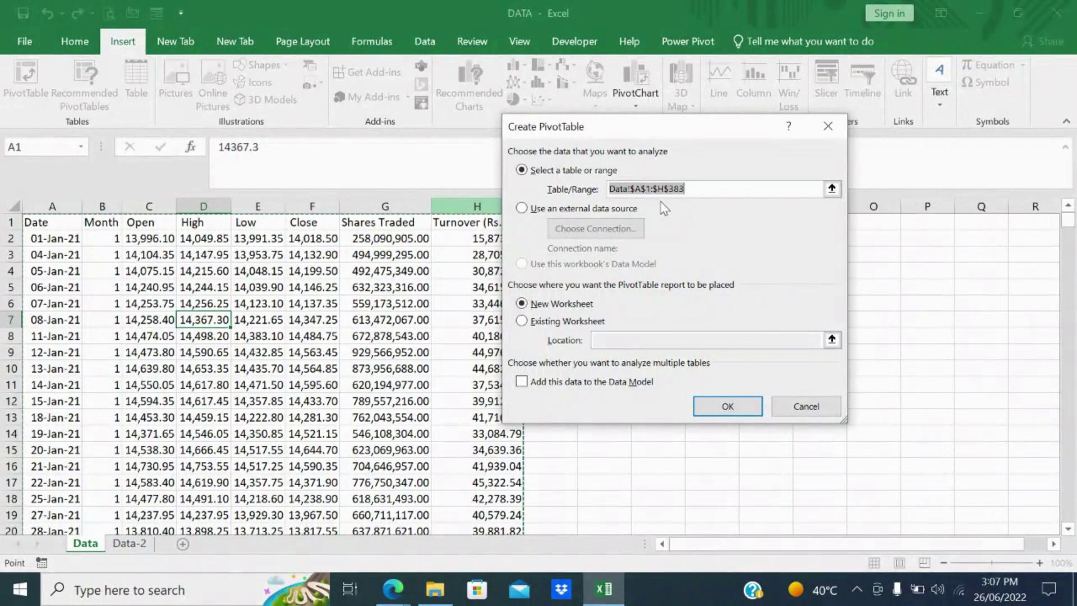
click(730, 406)
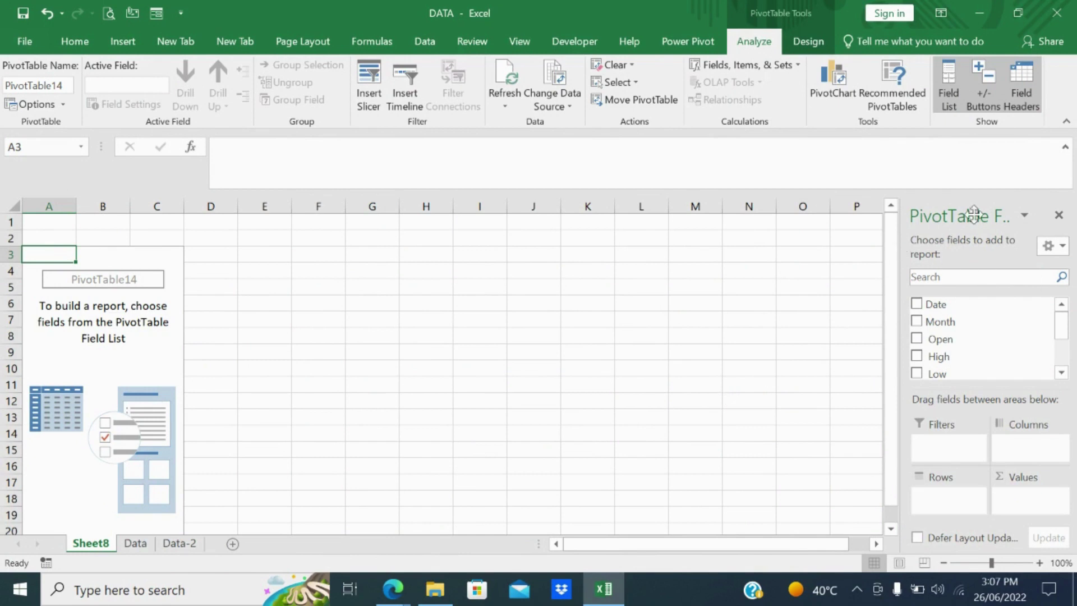
Step: Float, reposition and then close the PivotTable Fields pane
drag(968, 226, 868, 234)
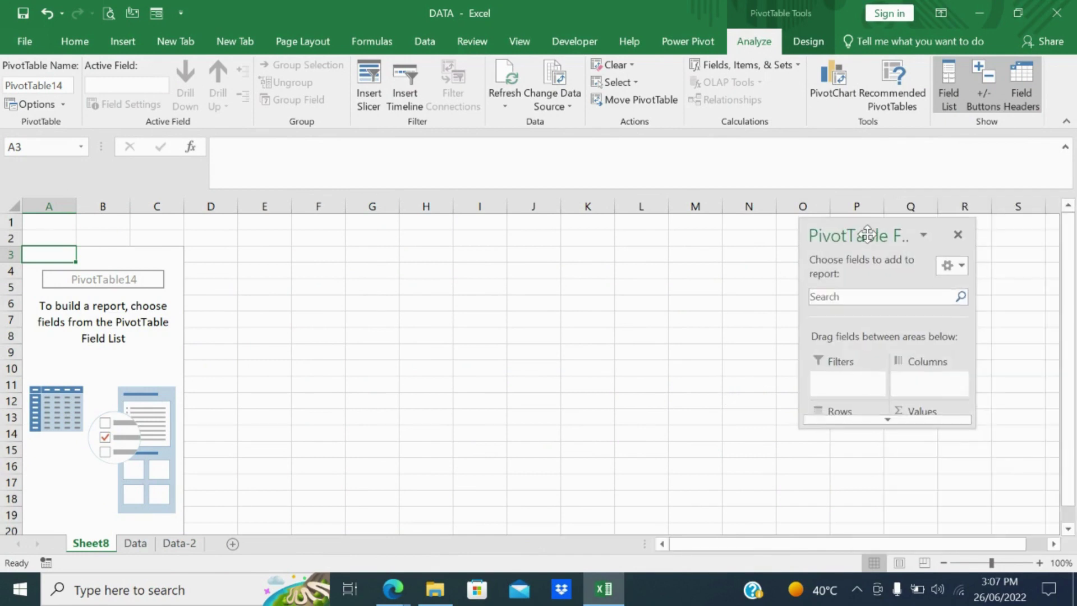
click(923, 236)
drag(855, 237, 957, 243)
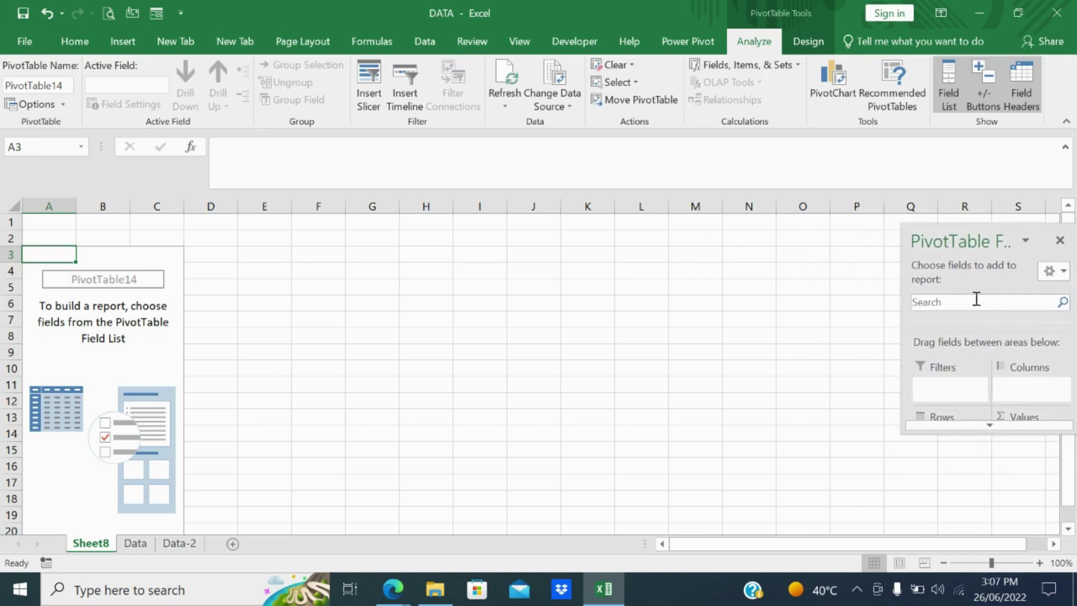
drag(992, 425, 991, 435)
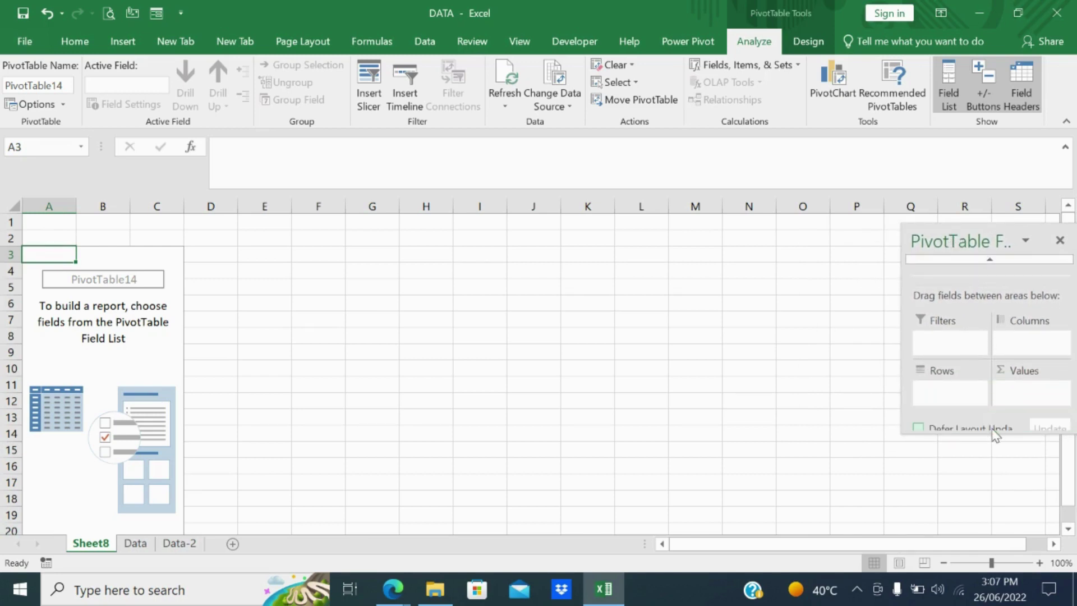
click(1060, 240)
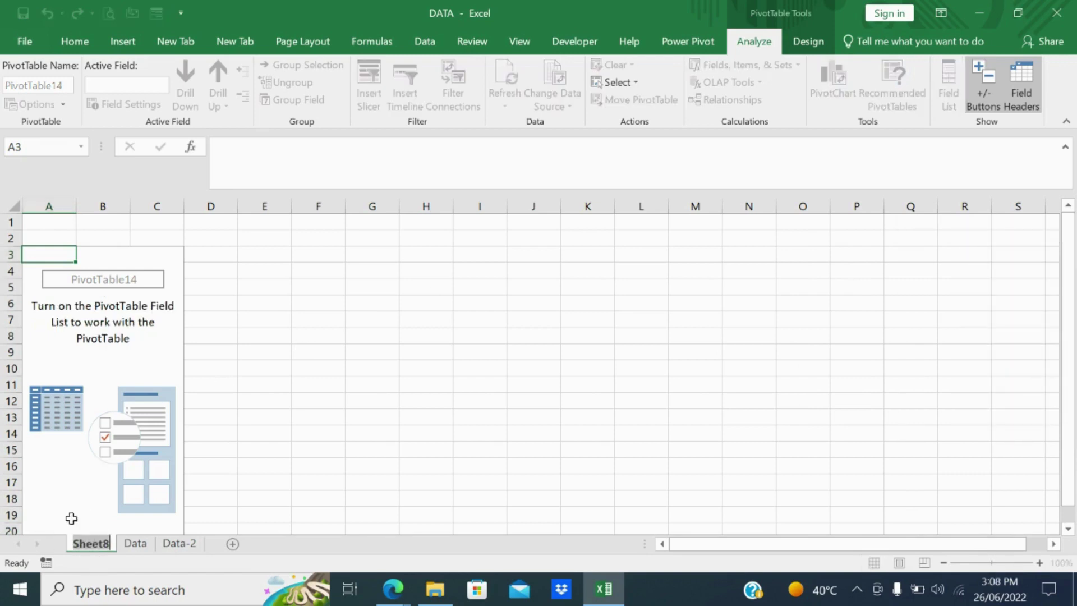
Step: Choose Delete for the Sheet8 pivot worksheet
click(67, 501)
right_click(101, 543)
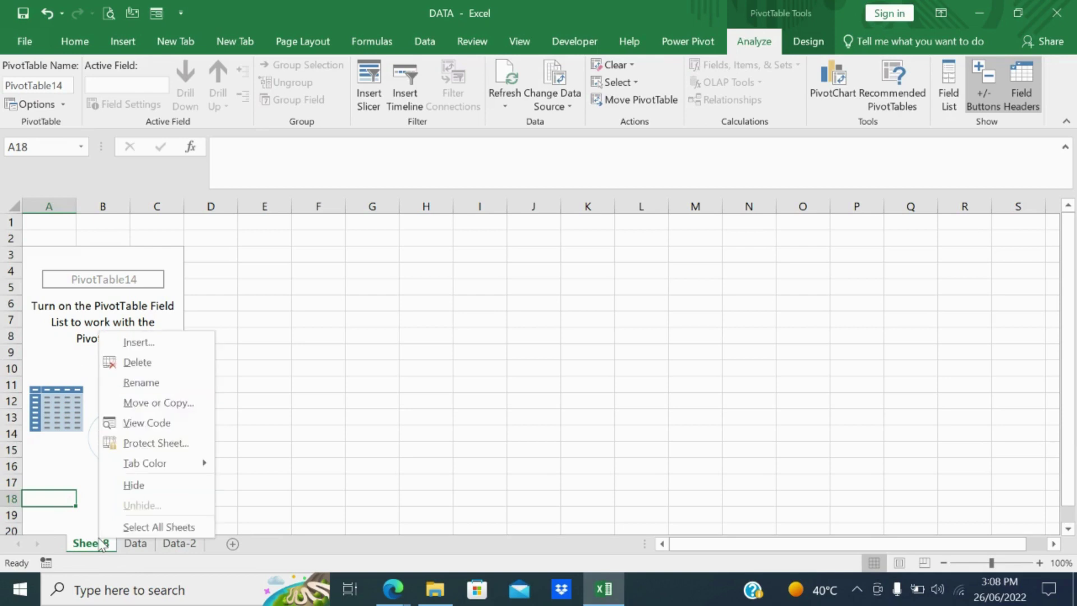
click(135, 363)
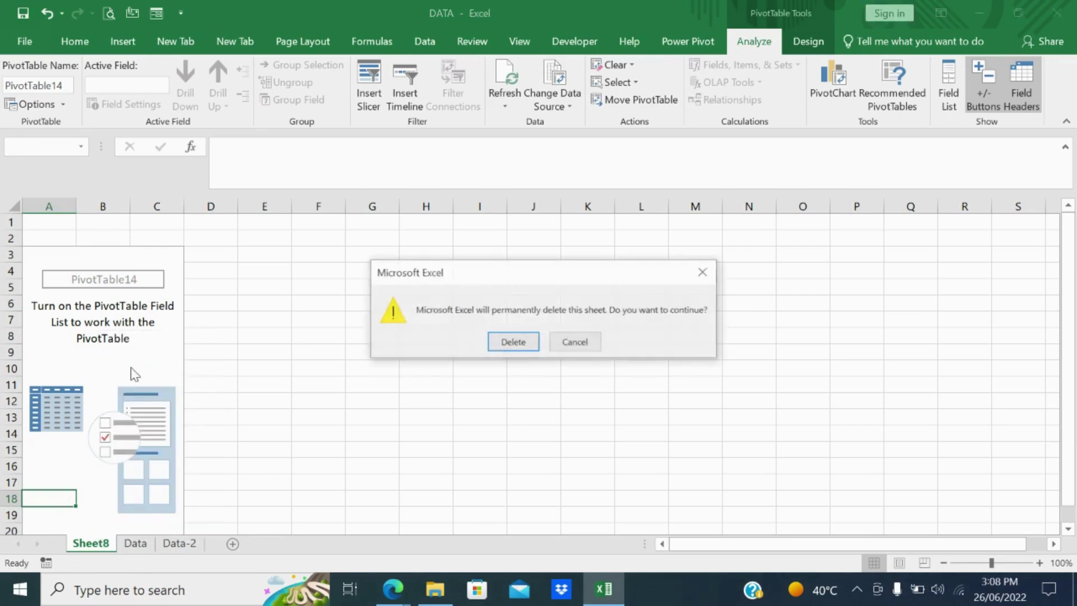
Step: Confirm deleting Sheet8 and insert a fresh PivotTable on a new worksheet, Sheet9
click(512, 340)
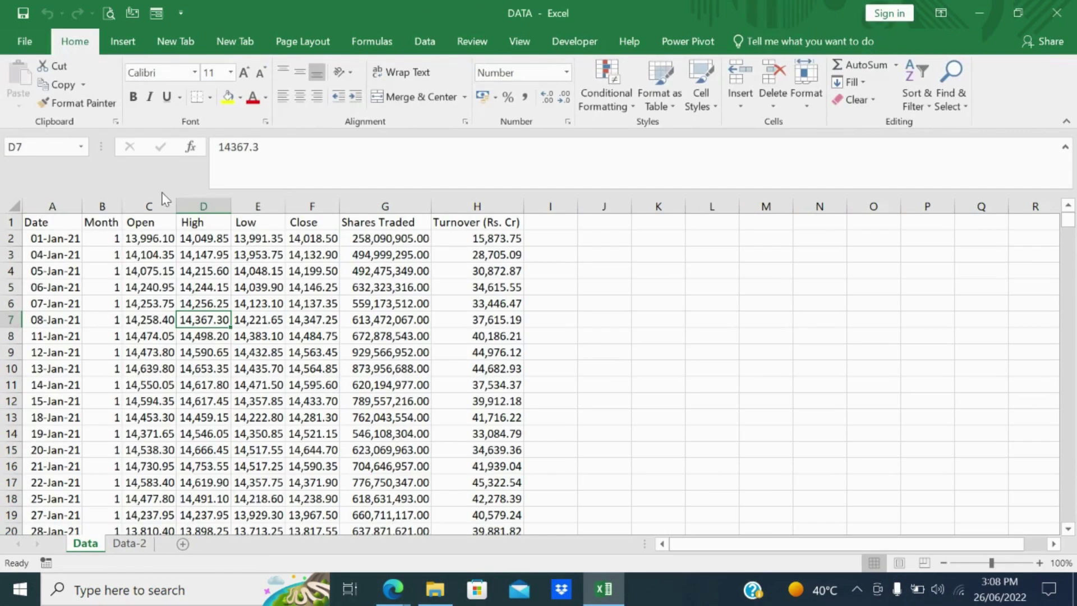
click(121, 42)
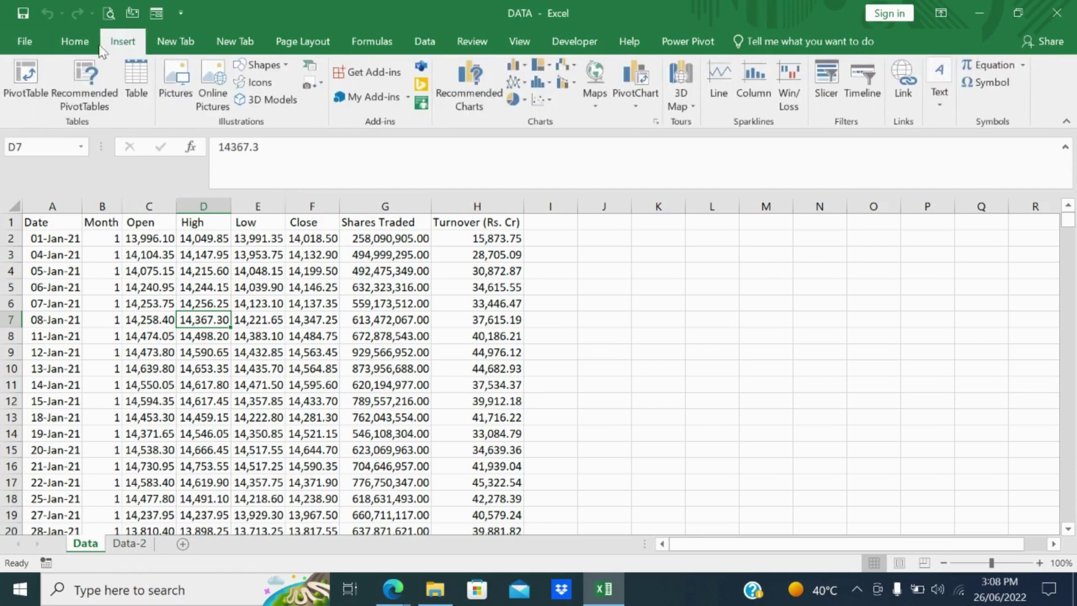
click(38, 77)
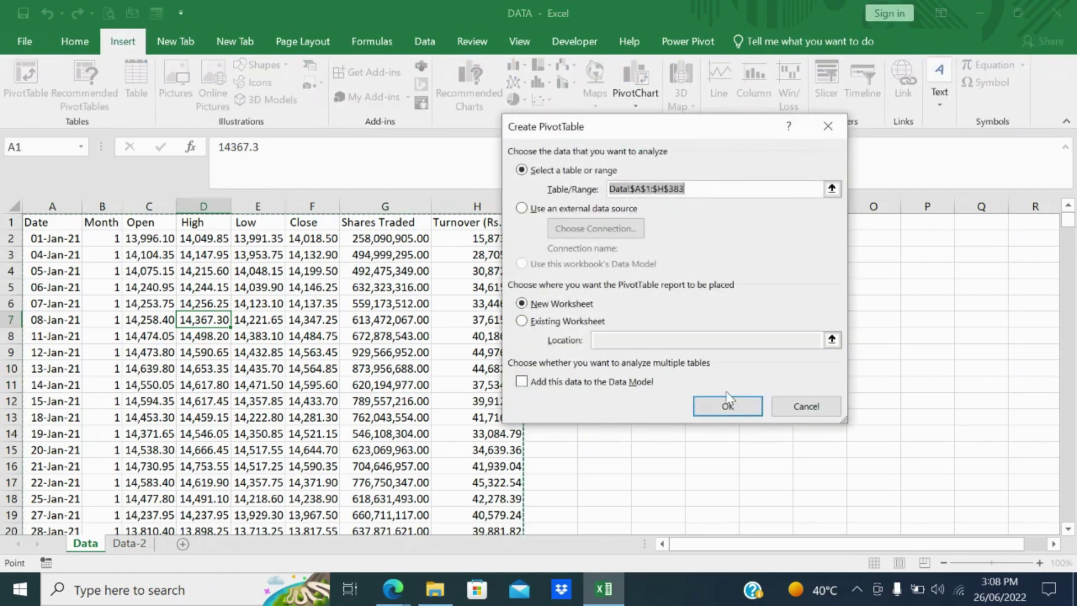
click(725, 410)
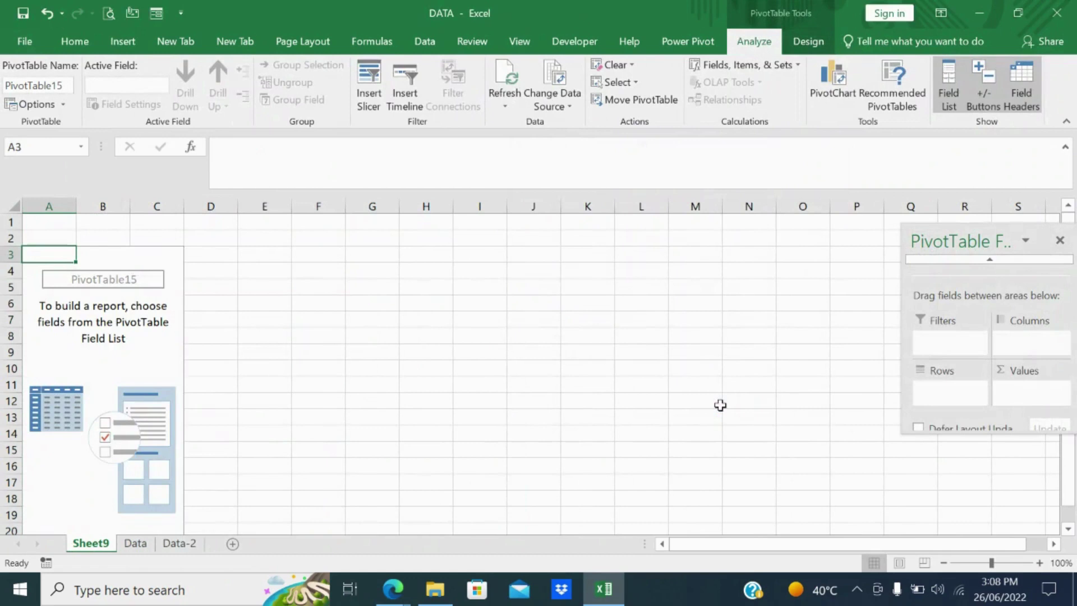
Step: Switch the field list to 'Fields Section and Areas Section Side-By-Side'
click(989, 261)
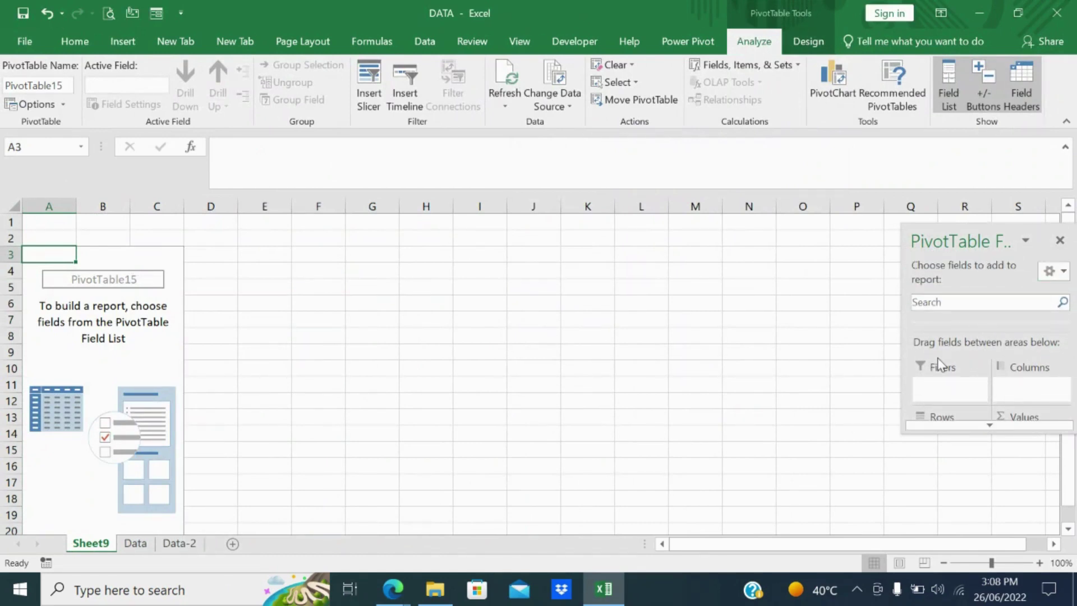
click(138, 544)
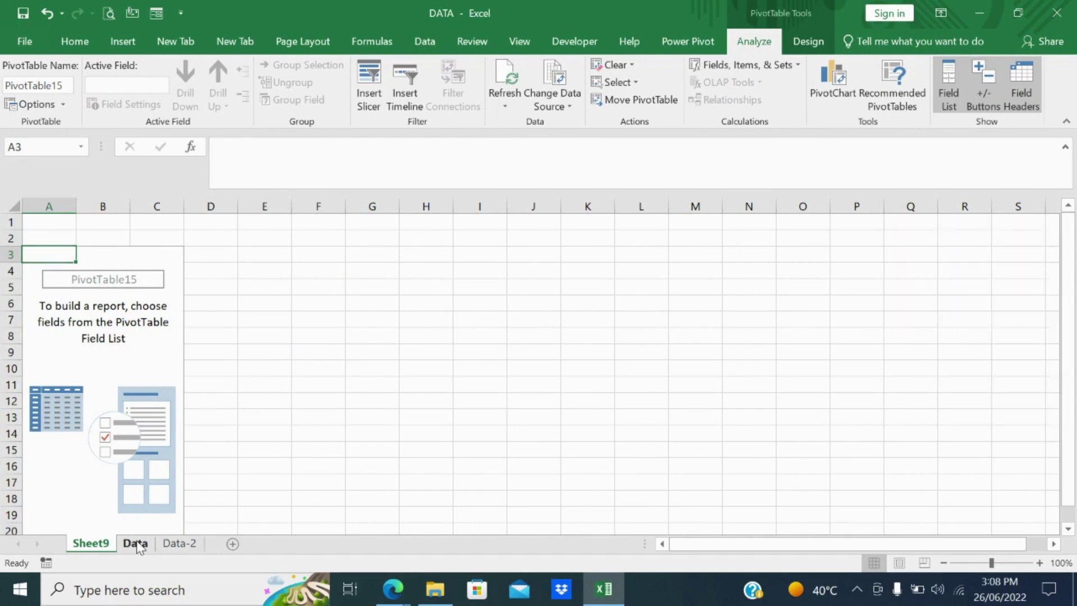
click(89, 543)
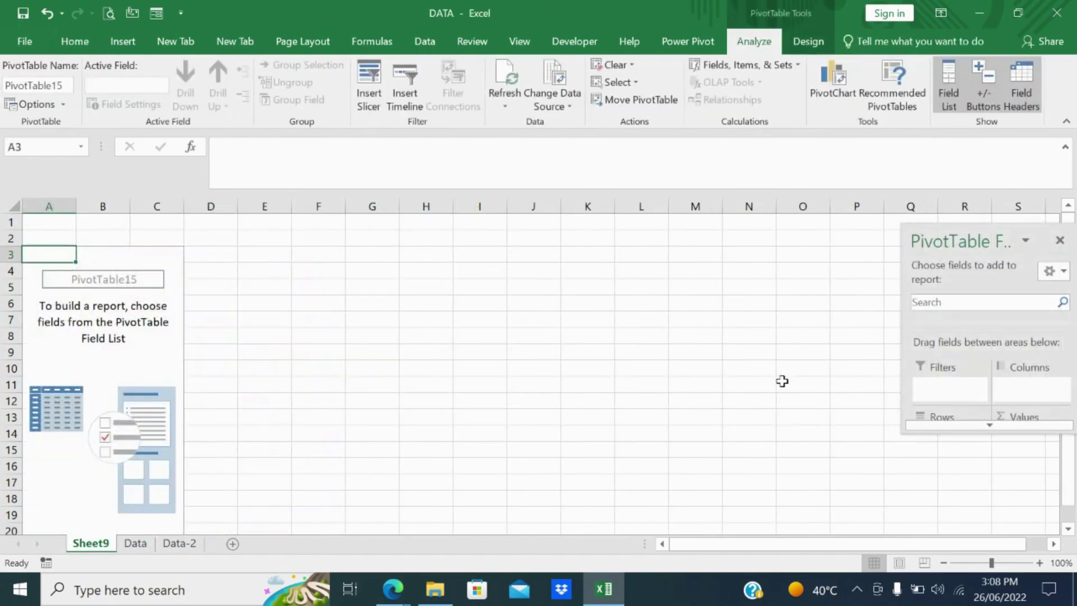
click(1063, 272)
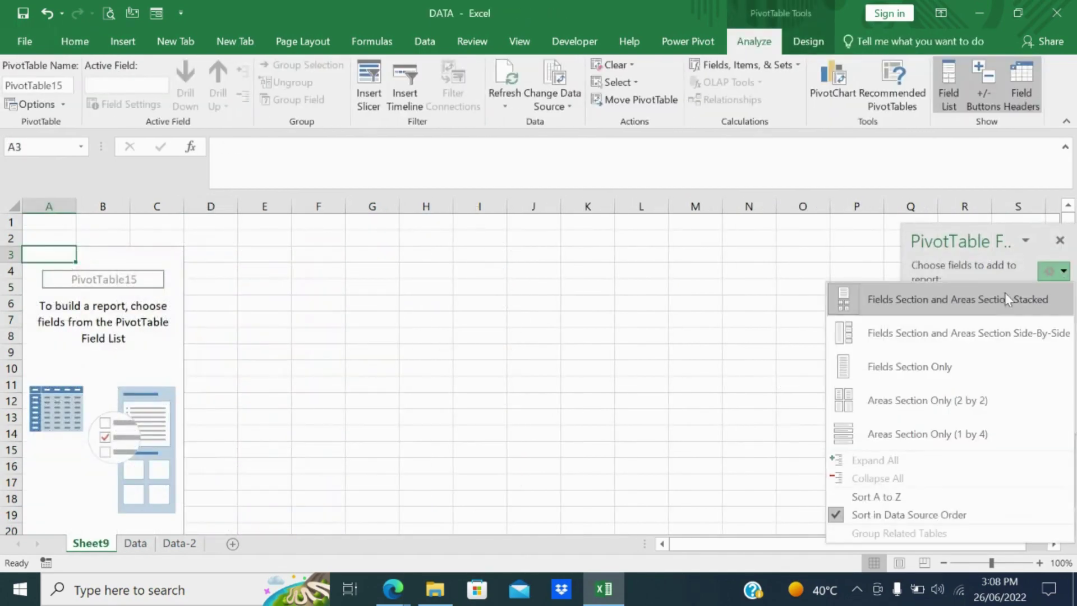
click(905, 348)
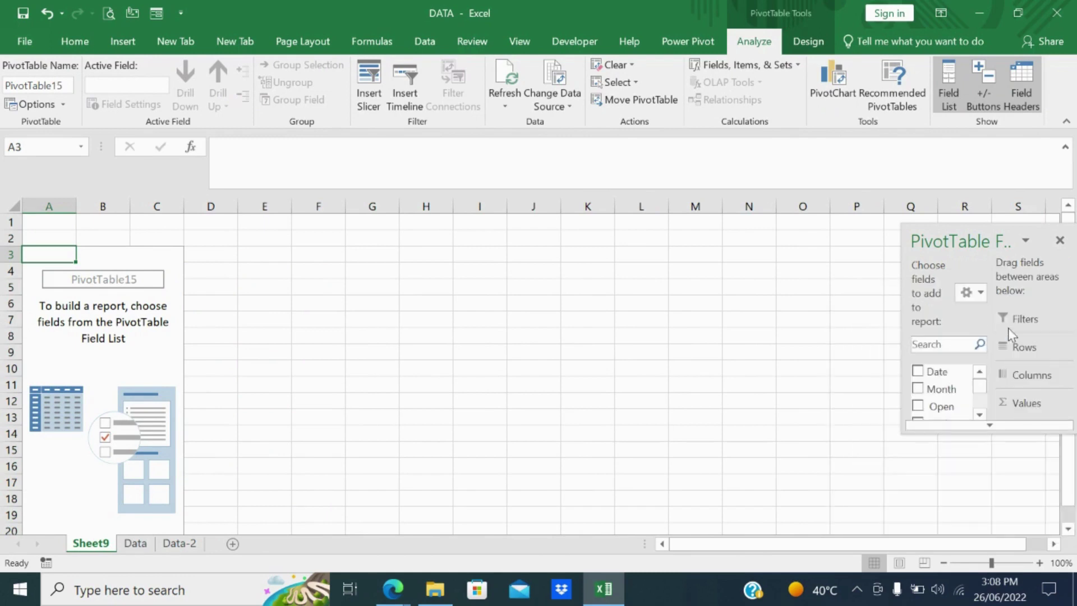
click(989, 424)
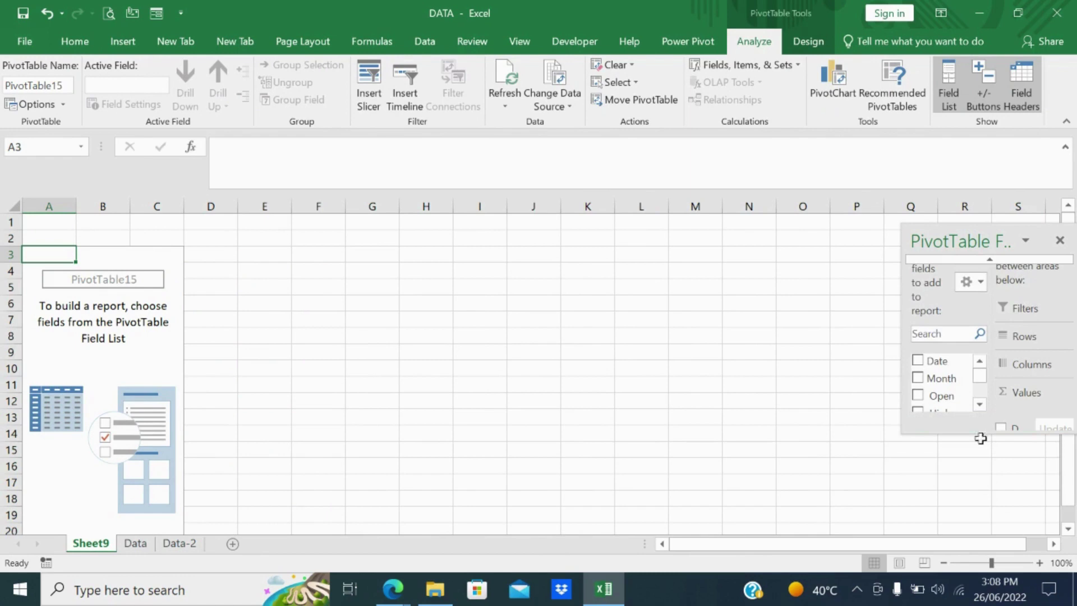
Step: Put Month in the pivot's Filters area and add Sum of High to Values
drag(976, 231, 943, 223)
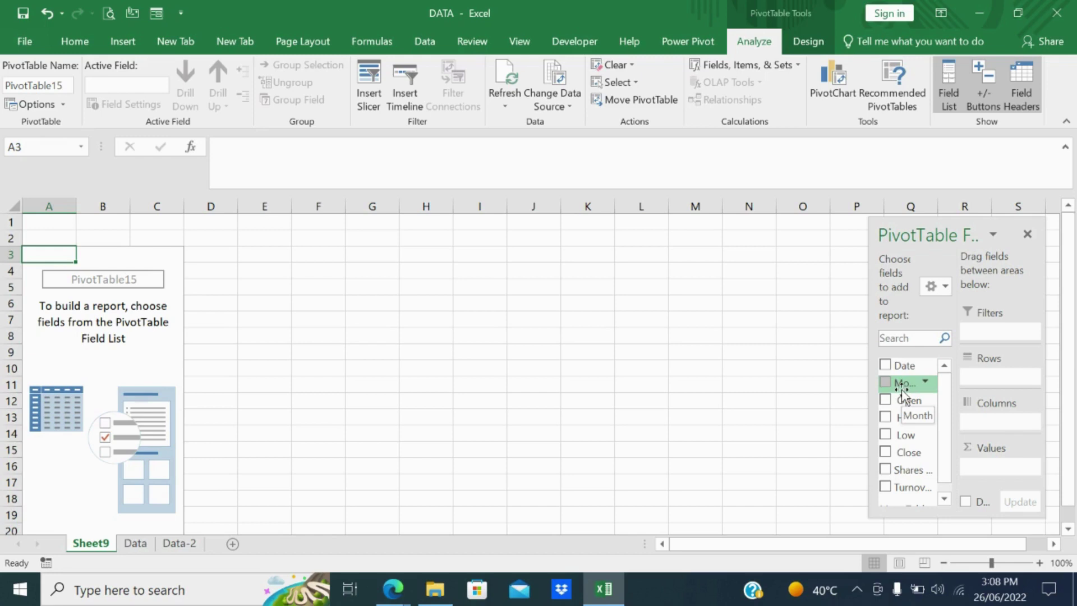
drag(901, 388, 987, 429)
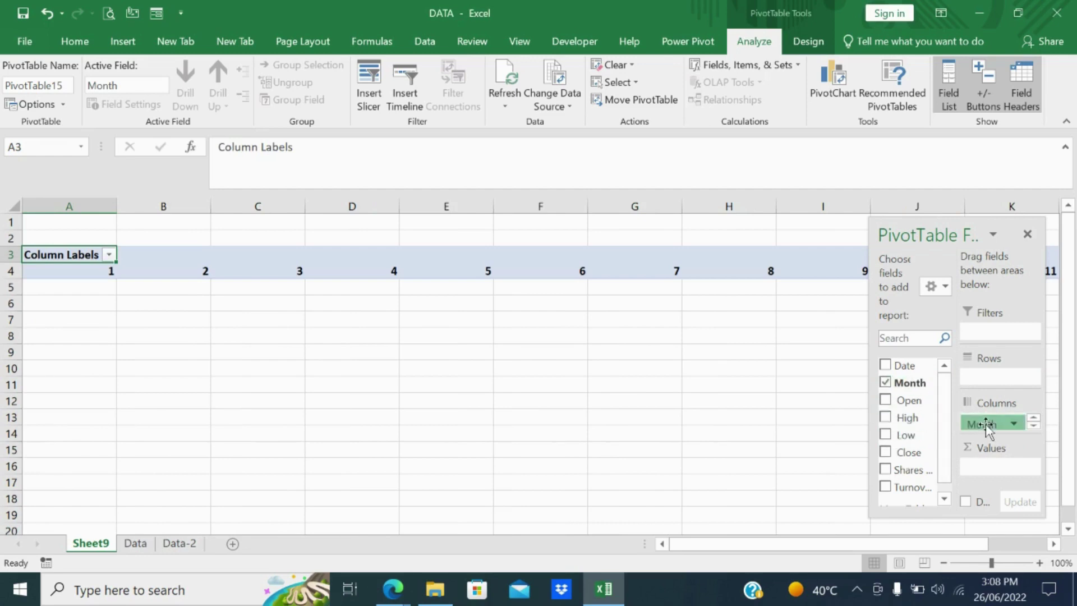
drag(985, 423, 974, 335)
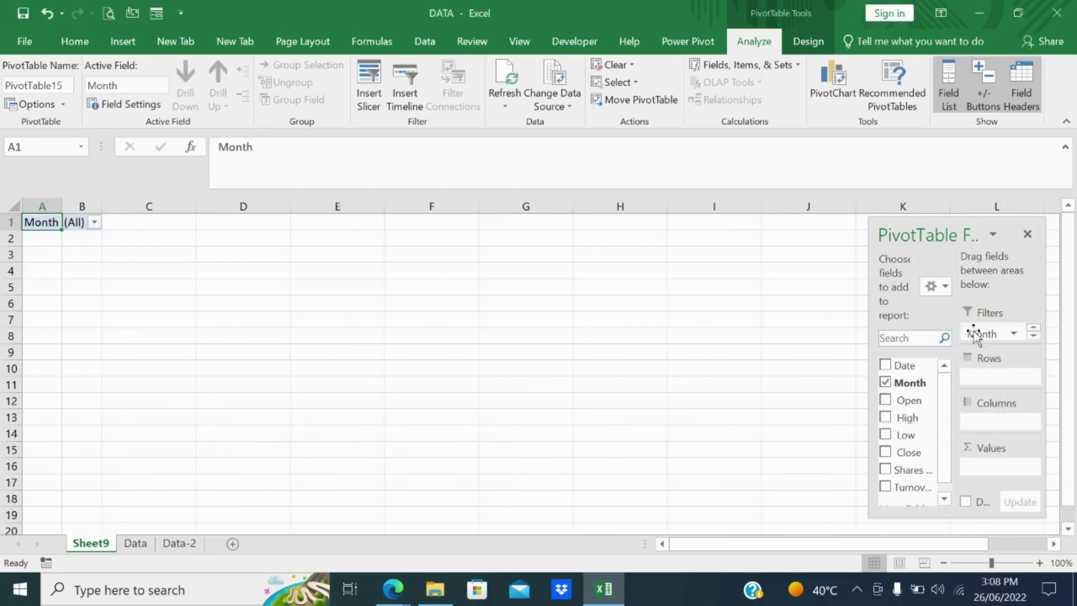
click(886, 418)
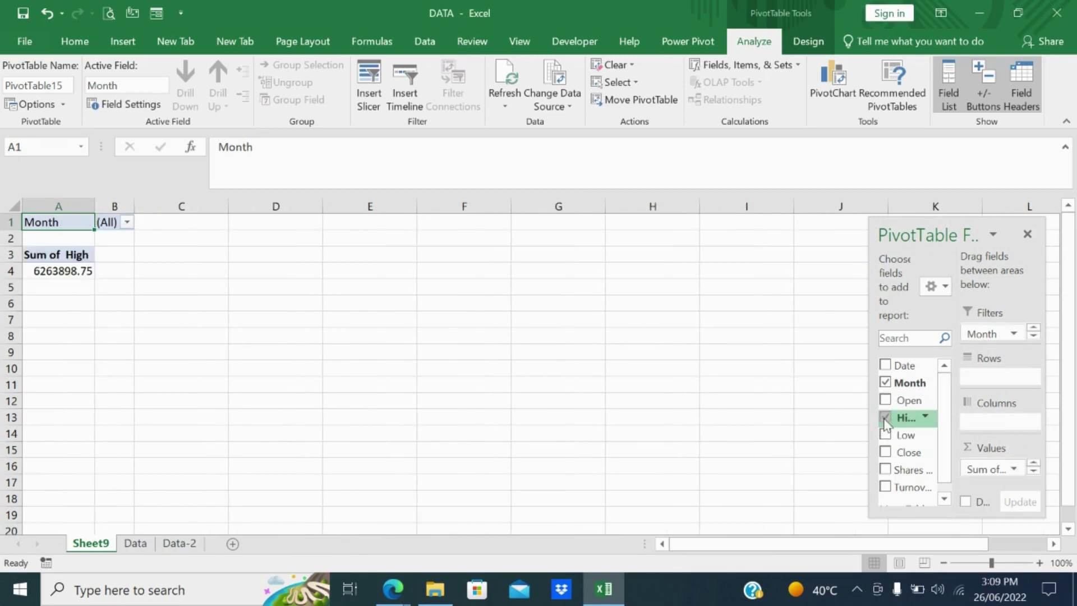
Step: Change the High value field to summarise by Average
click(1014, 469)
click(998, 449)
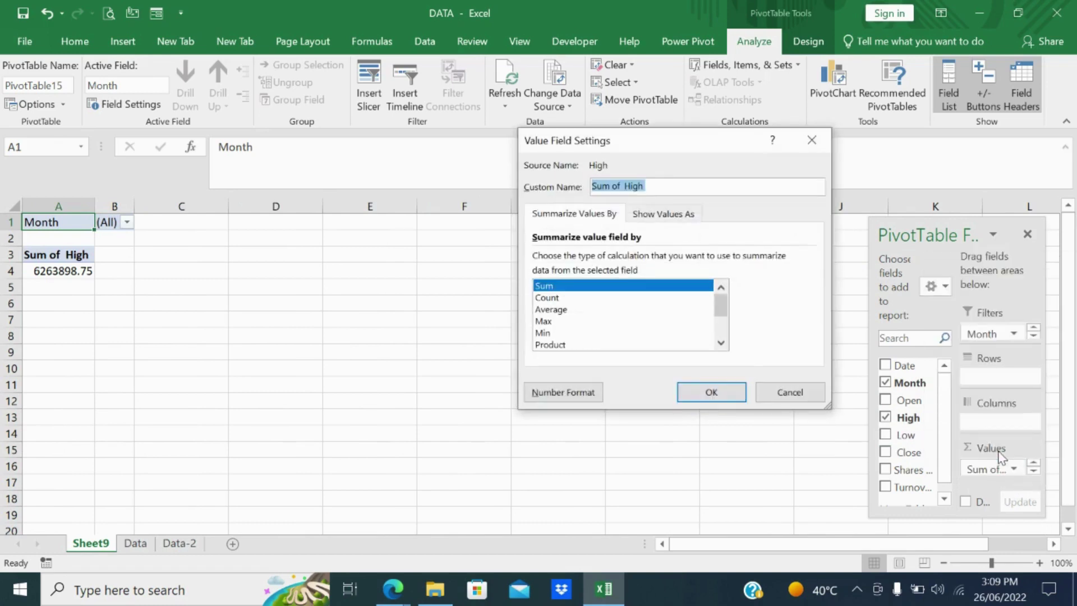
click(566, 309)
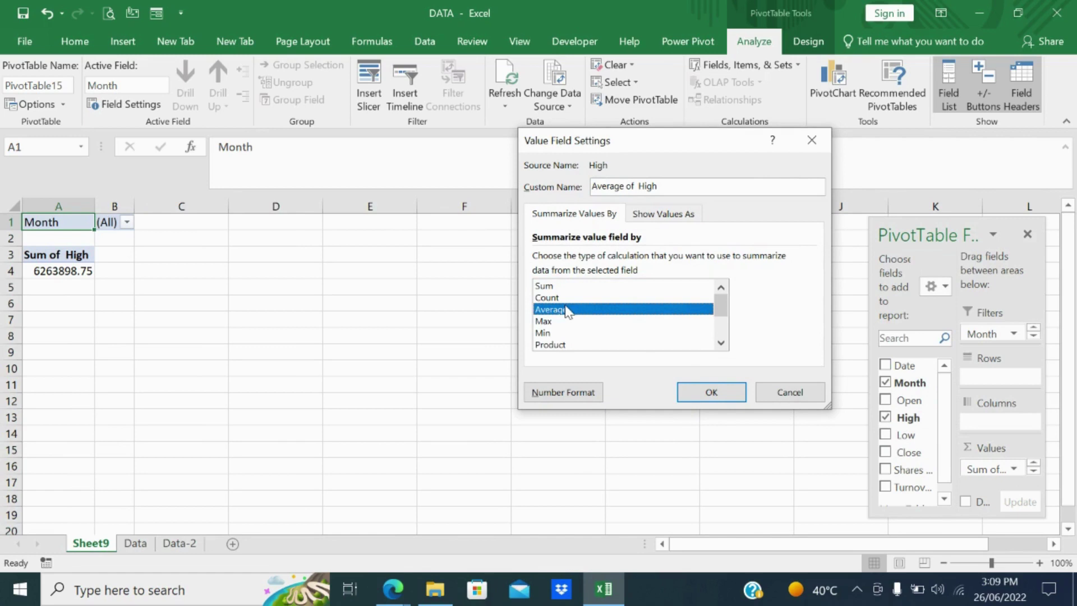
click(692, 392)
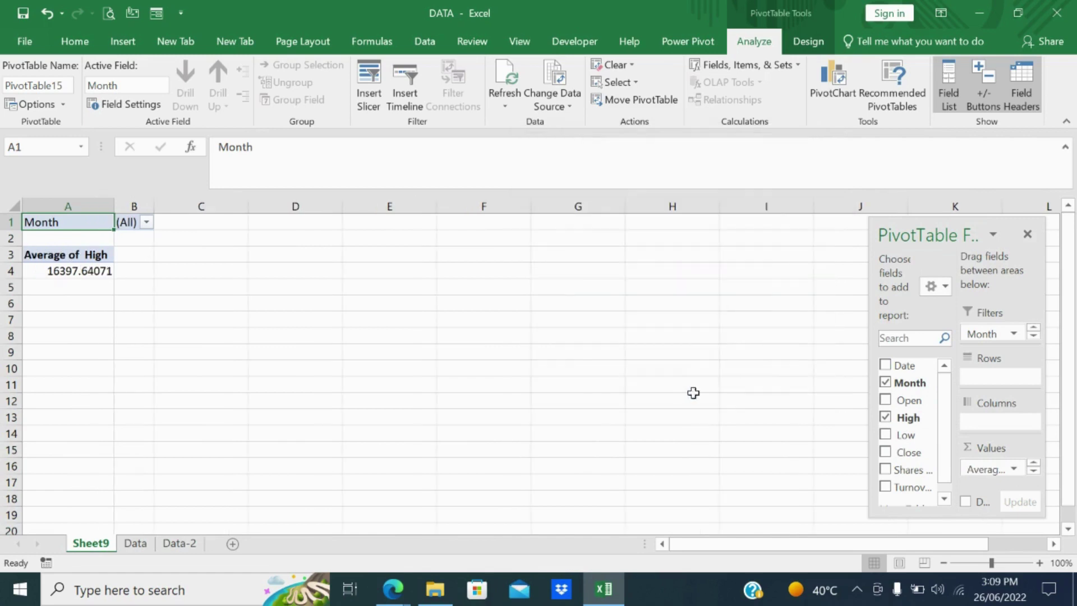
Step: Add Low to Values and summarise it by Average
click(884, 431)
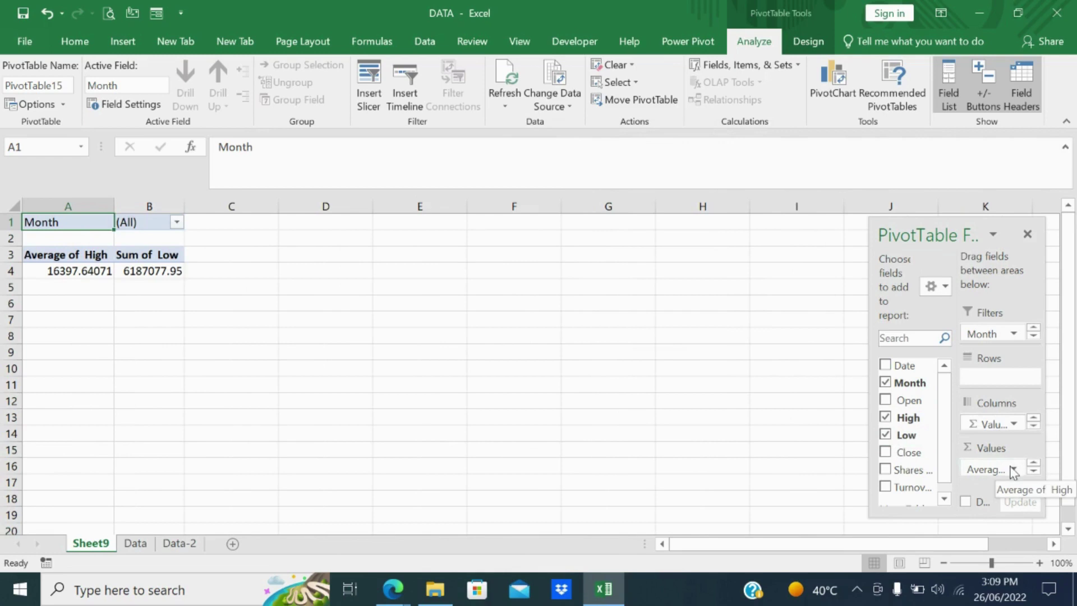
click(1032, 474)
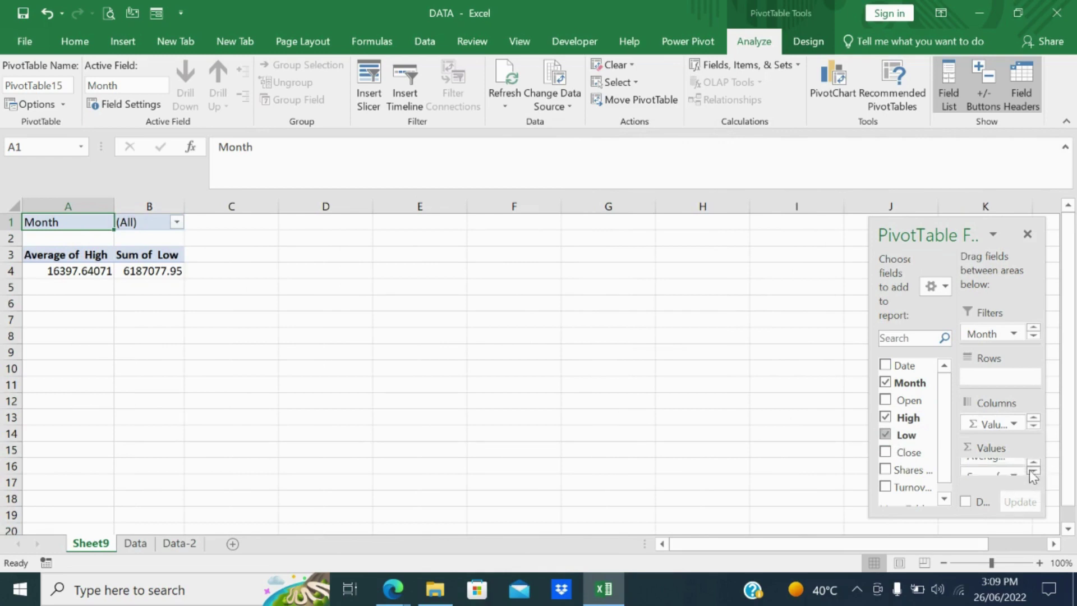
click(1032, 474)
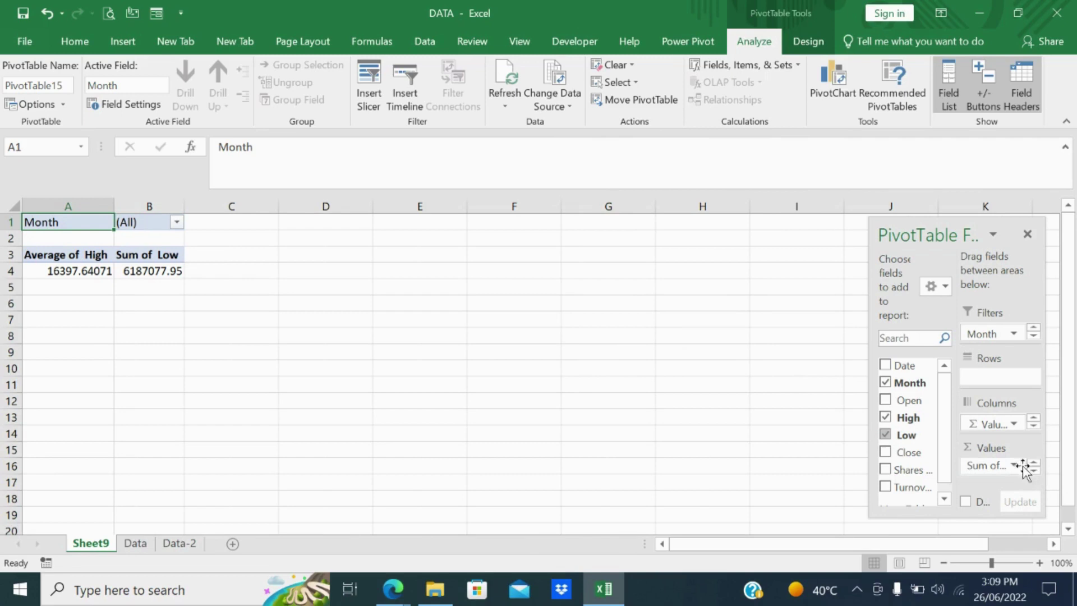
click(1016, 466)
click(978, 444)
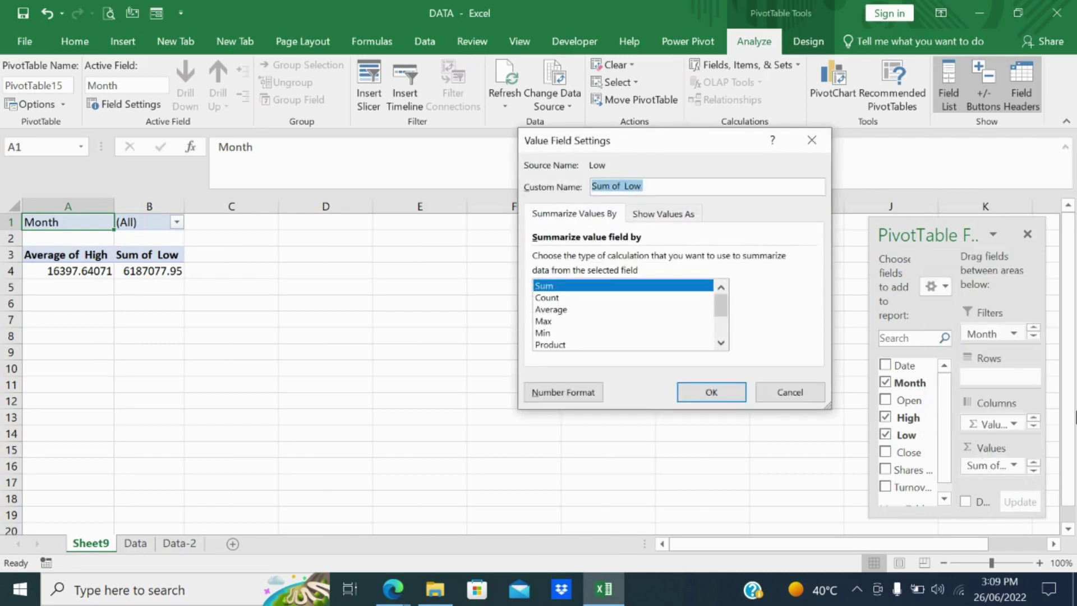
click(552, 310)
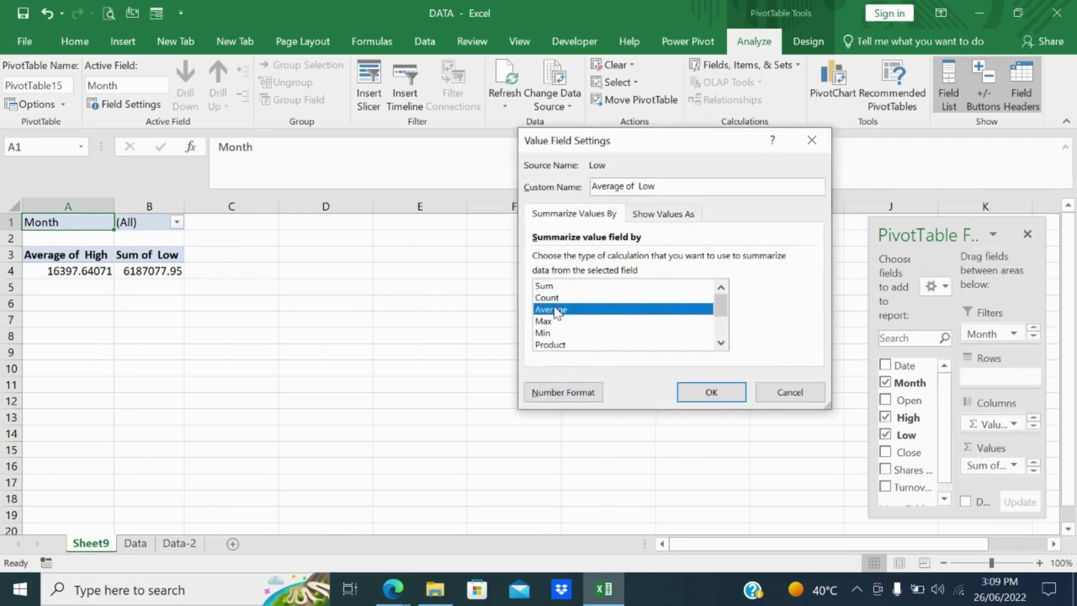
click(705, 391)
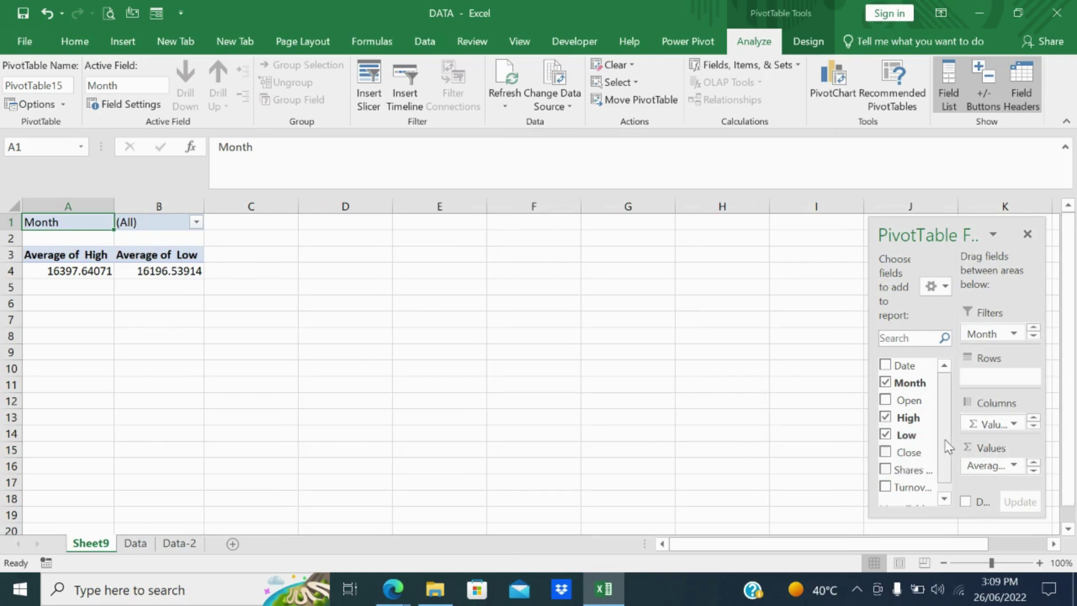
Step: Add Close to Values and summarise it by Average (16300.24987)
scroll(945, 452, down, 1)
click(886, 441)
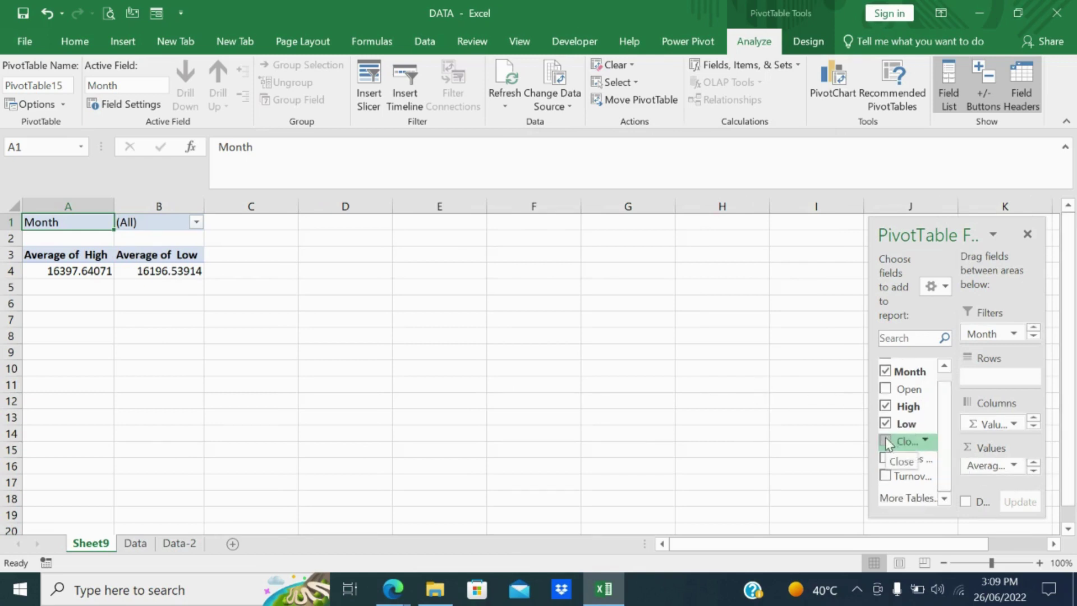
click(885, 440)
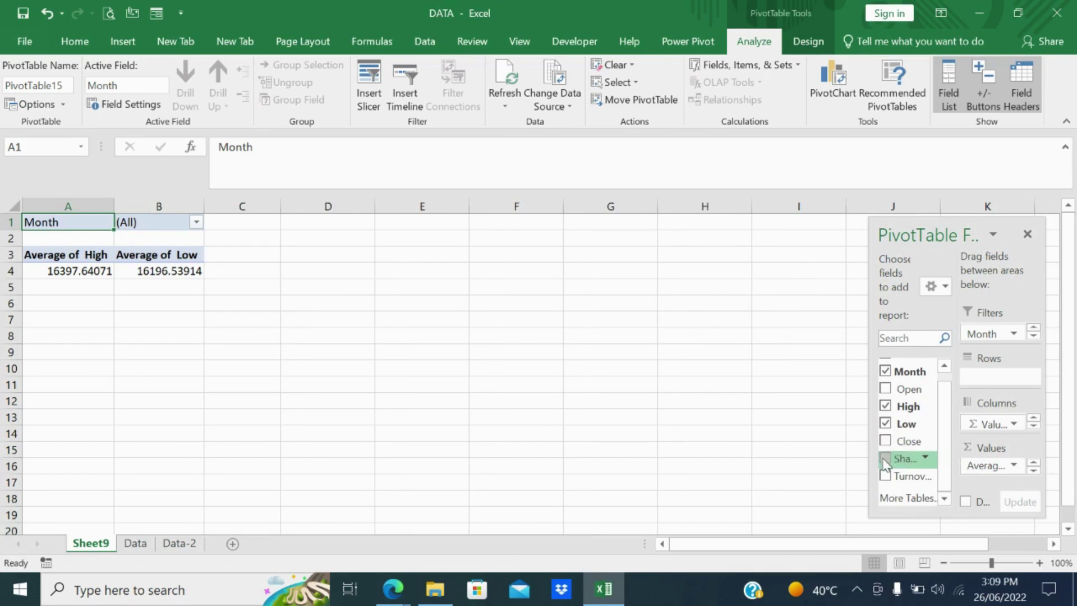
click(885, 459)
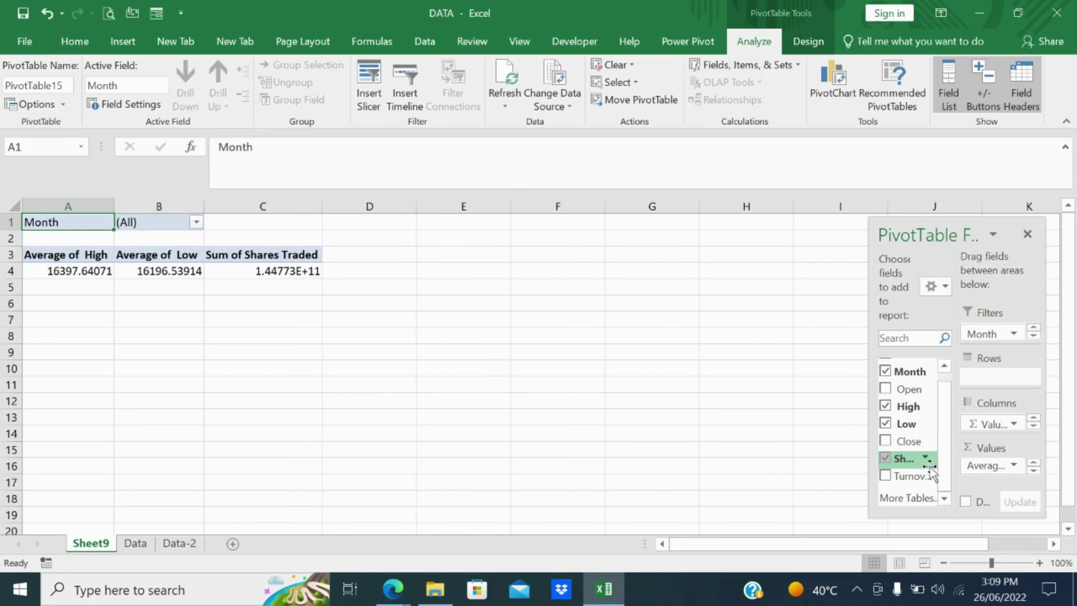
click(885, 459)
click(885, 441)
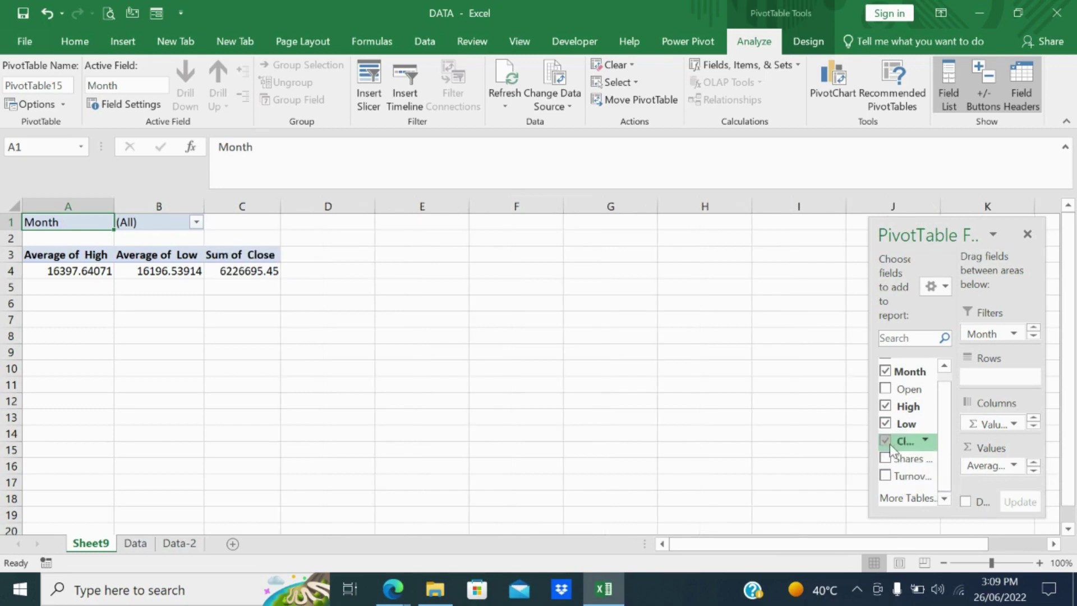
click(1032, 473)
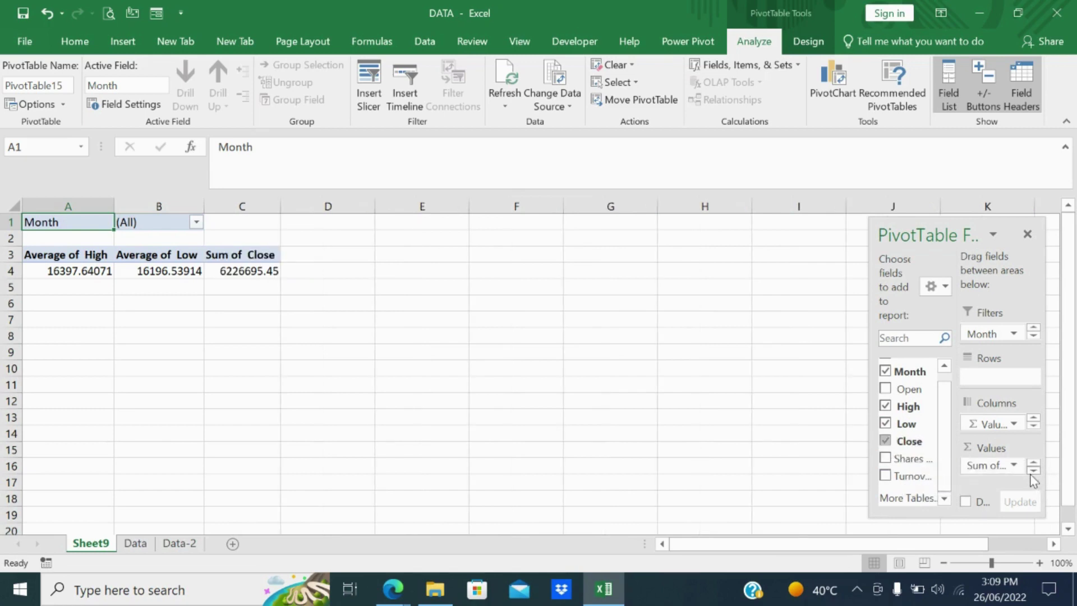
click(1034, 465)
click(1034, 471)
click(1013, 468)
click(994, 449)
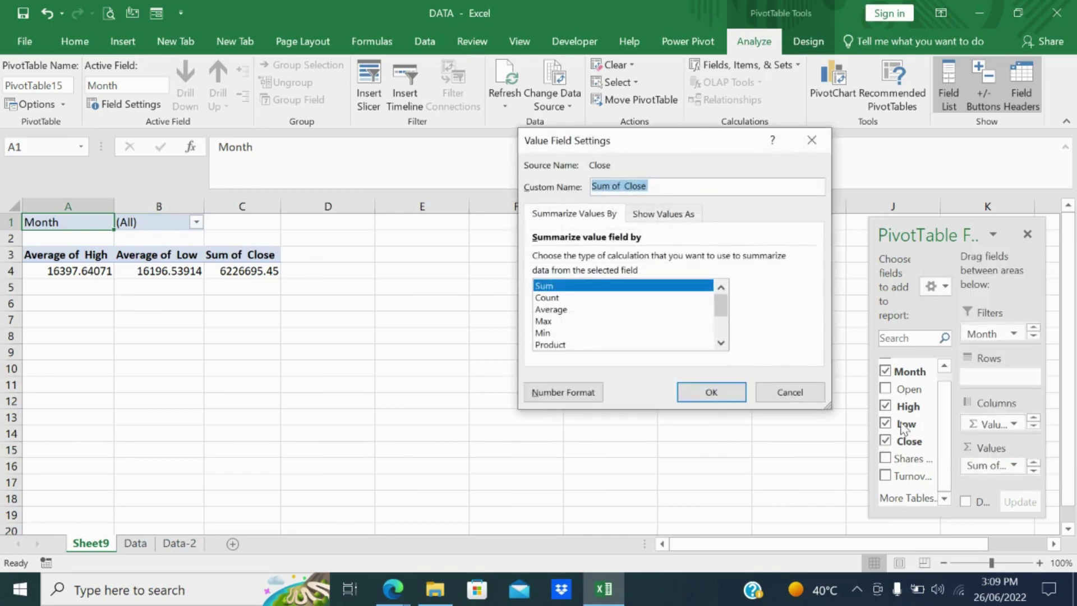
click(628, 310)
click(698, 392)
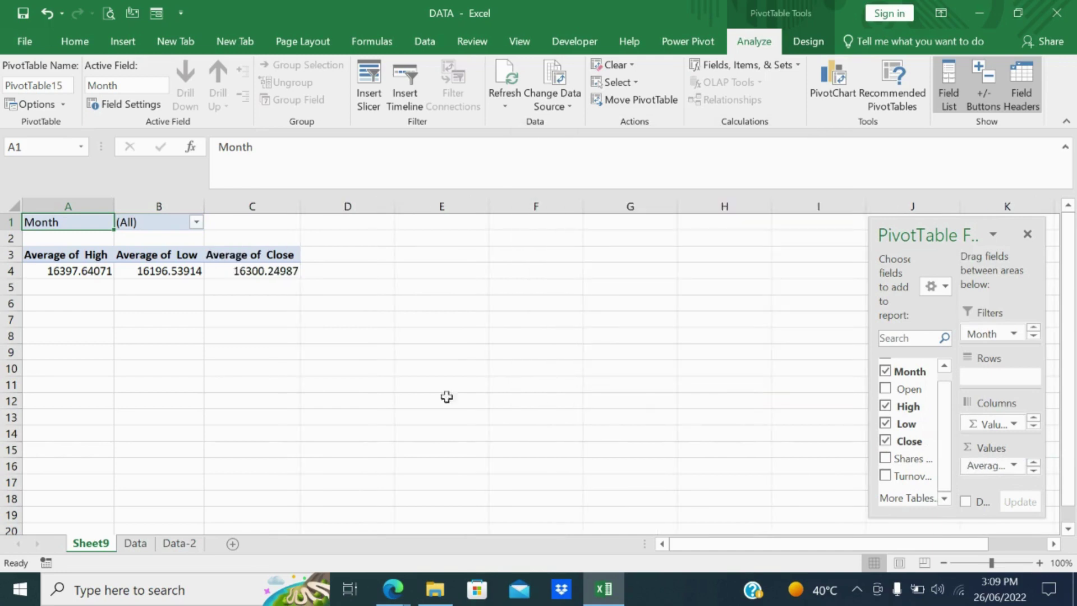
Step: Format the three row-4 averages with thousands separators and two decimals (16,397.64, 16,196.54, 16,300.25)
click(398, 381)
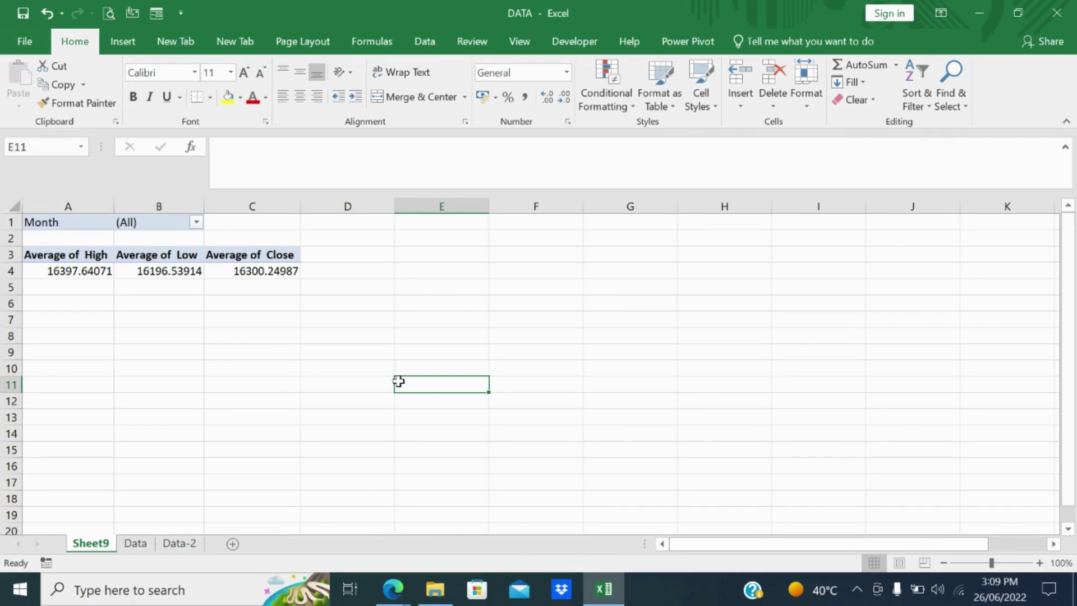
click(80, 273)
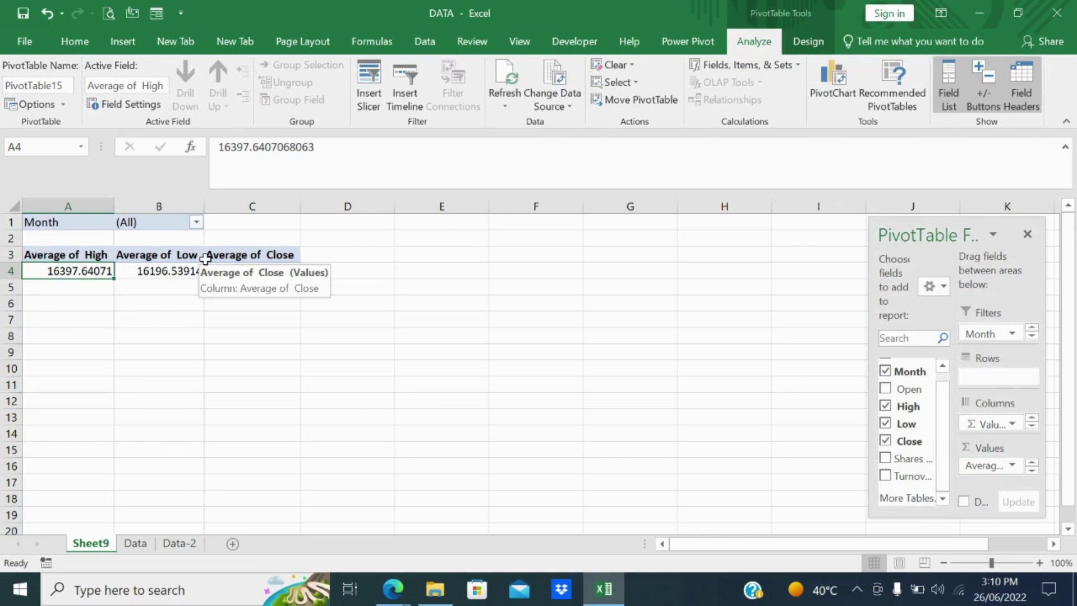
drag(67, 271, 252, 271)
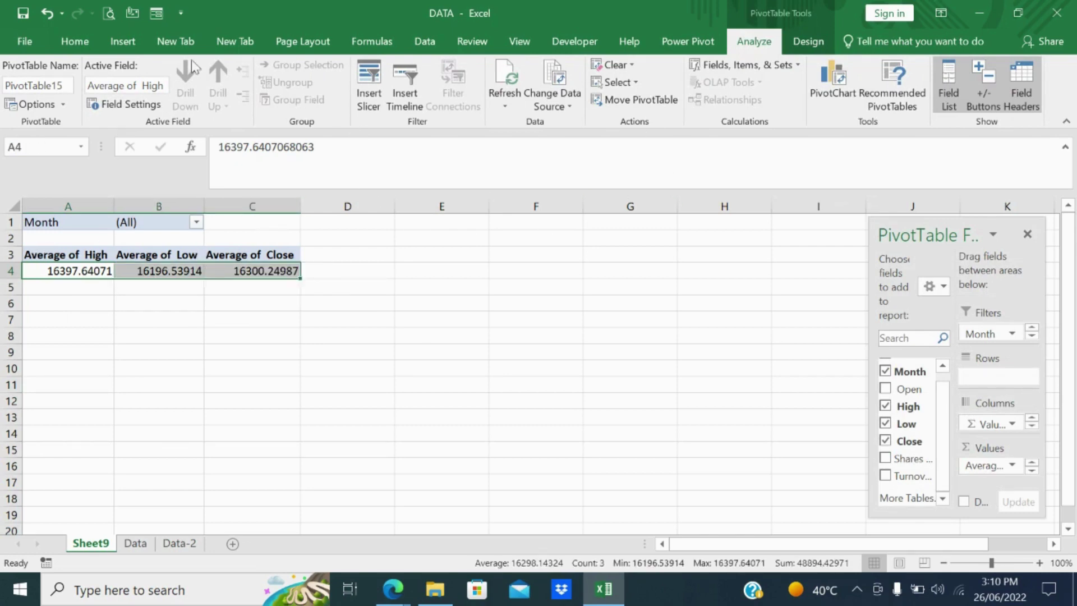
click(79, 38)
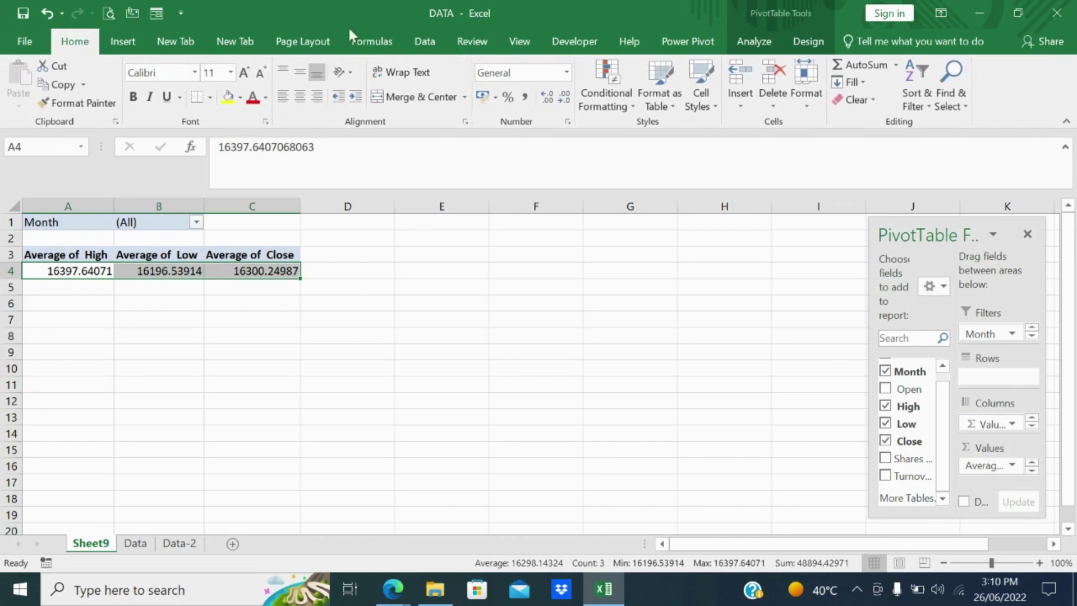
click(508, 97)
click(524, 99)
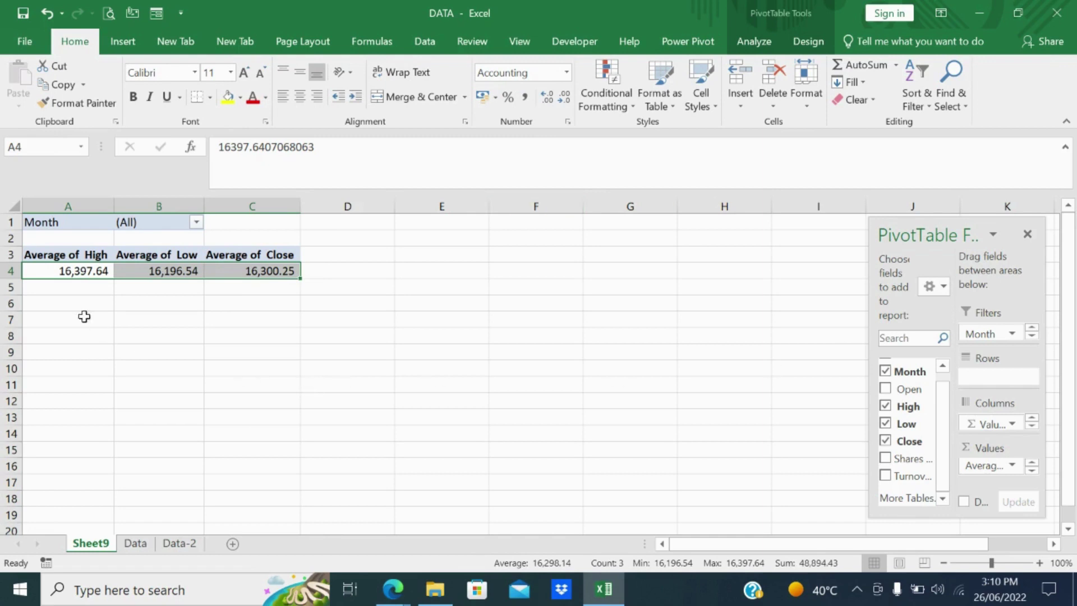
click(81, 268)
click(476, 431)
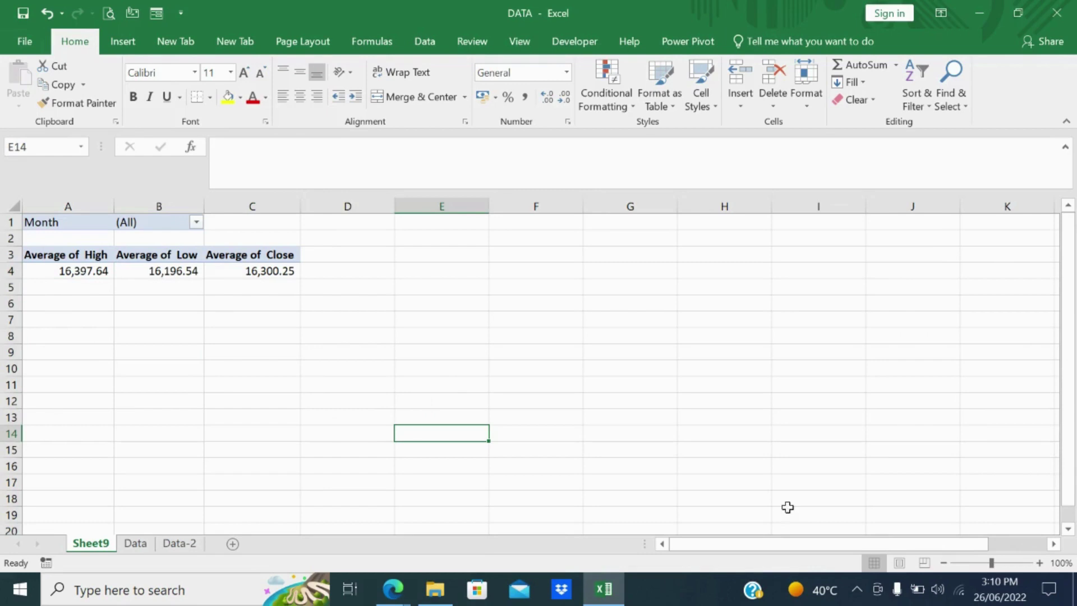
Step: Change the Close value field to Min, after briefly trying Max, giving 13,634.60
click(92, 265)
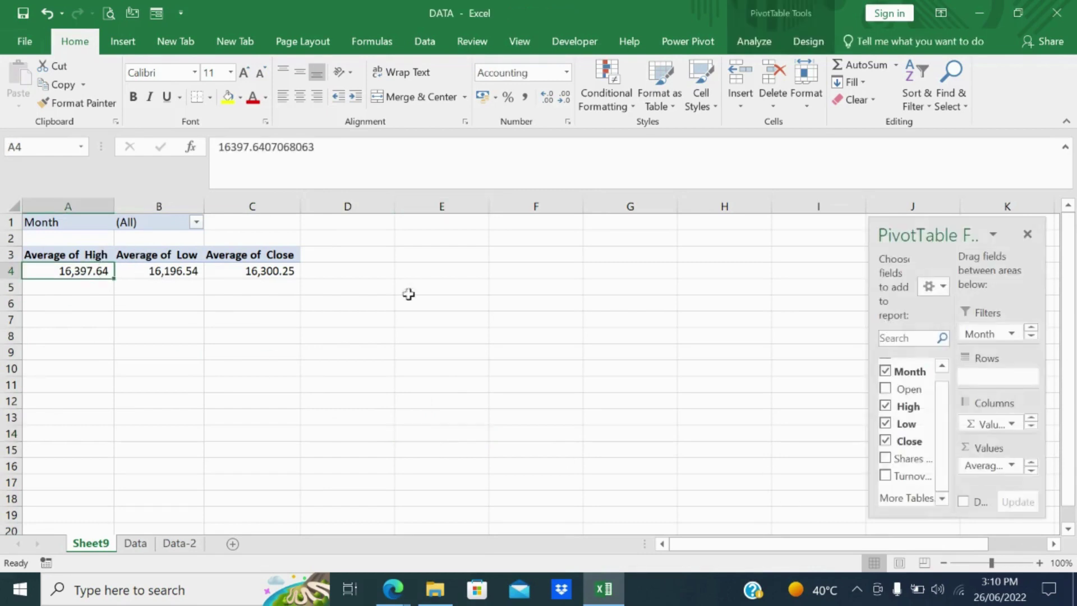
click(1013, 465)
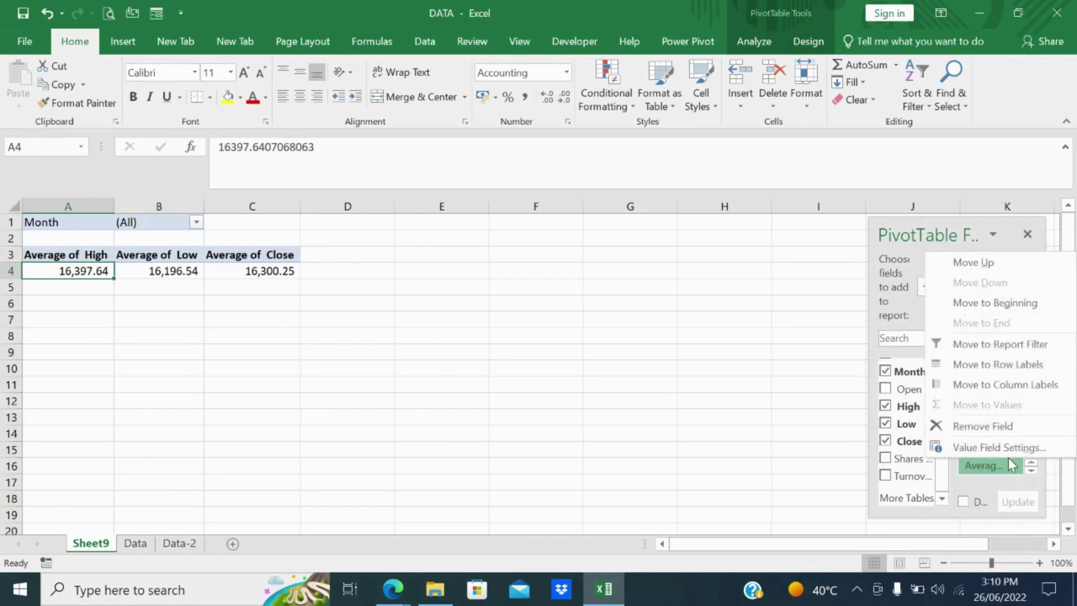
click(1005, 447)
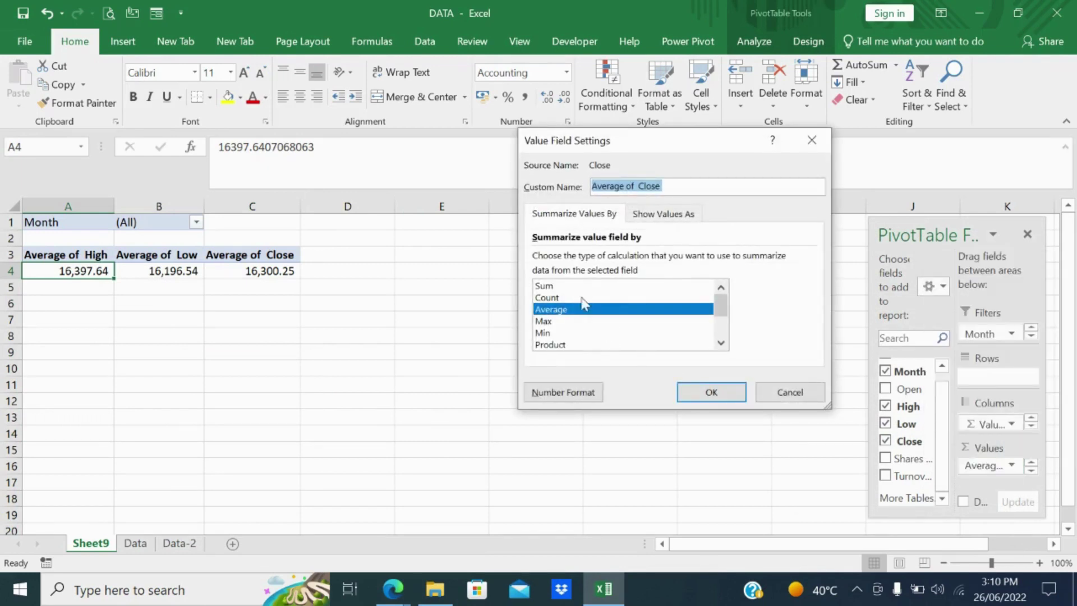
click(617, 322)
click(700, 393)
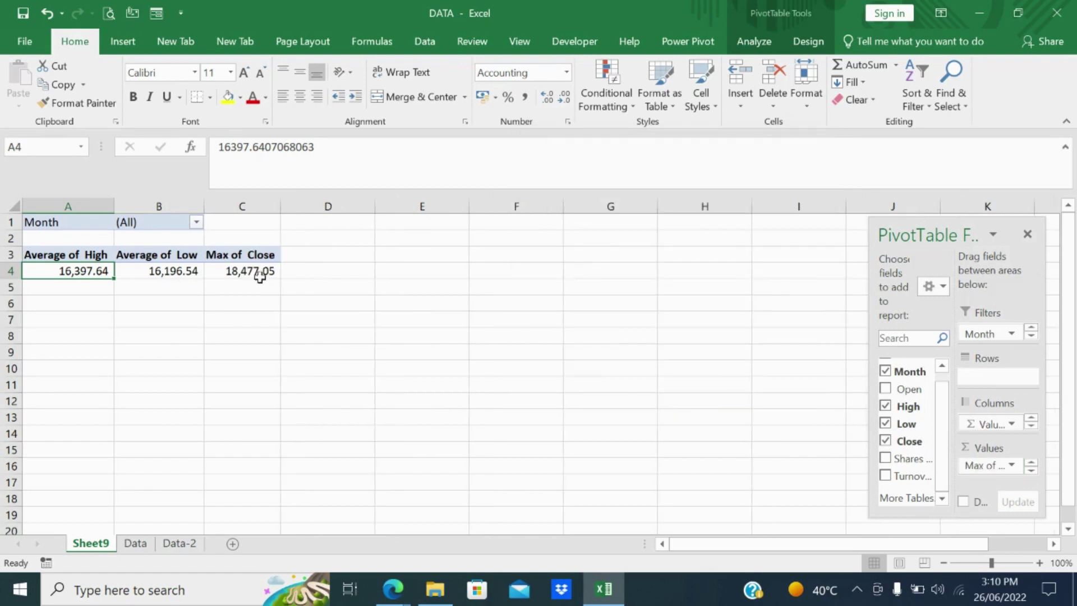
click(184, 275)
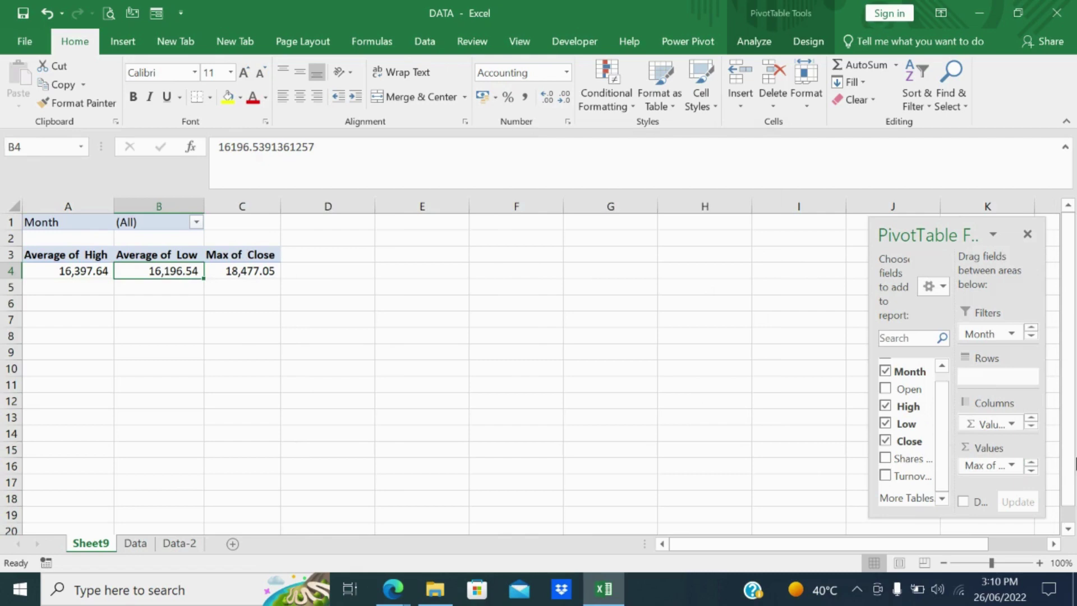
click(1010, 465)
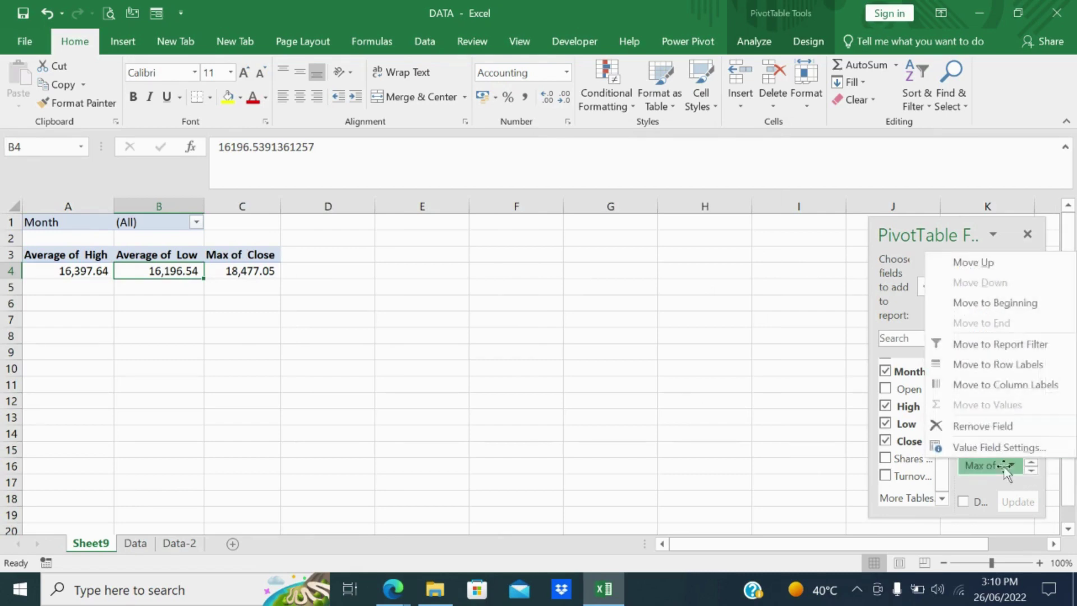
click(987, 447)
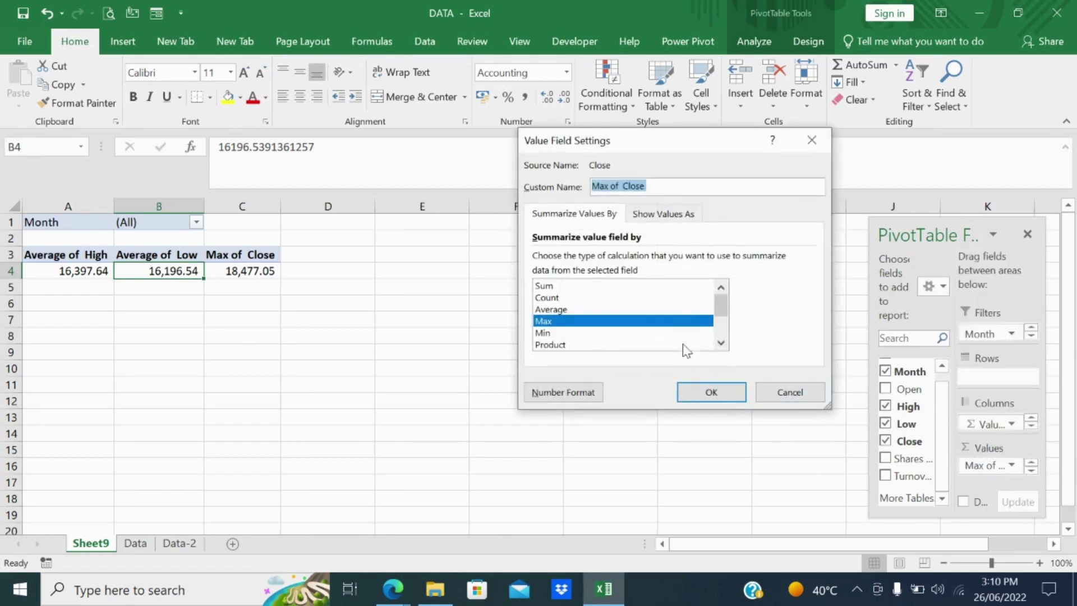
click(610, 344)
click(612, 333)
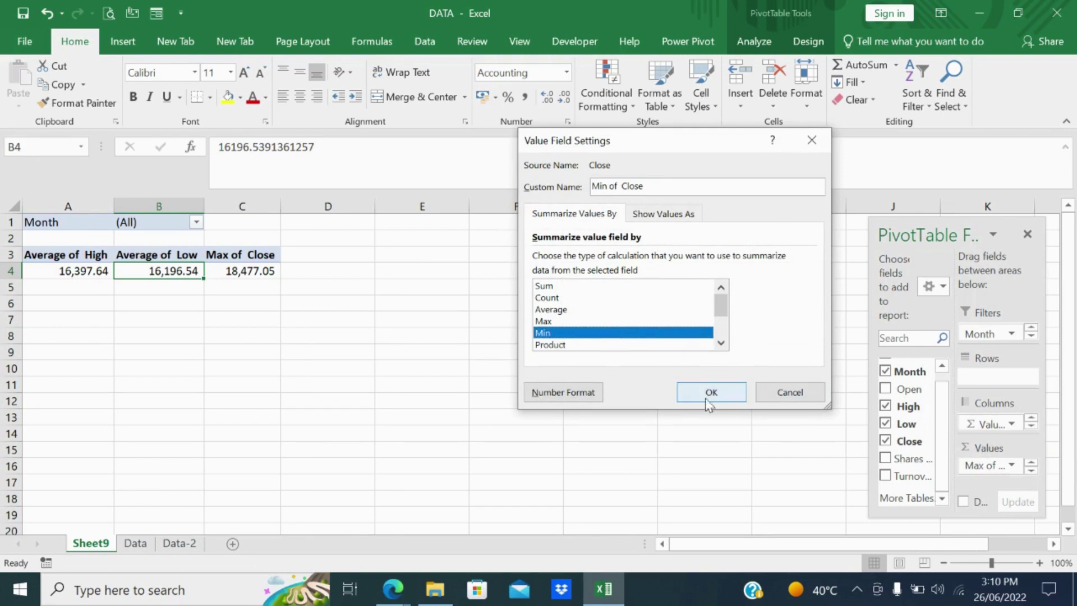
click(710, 392)
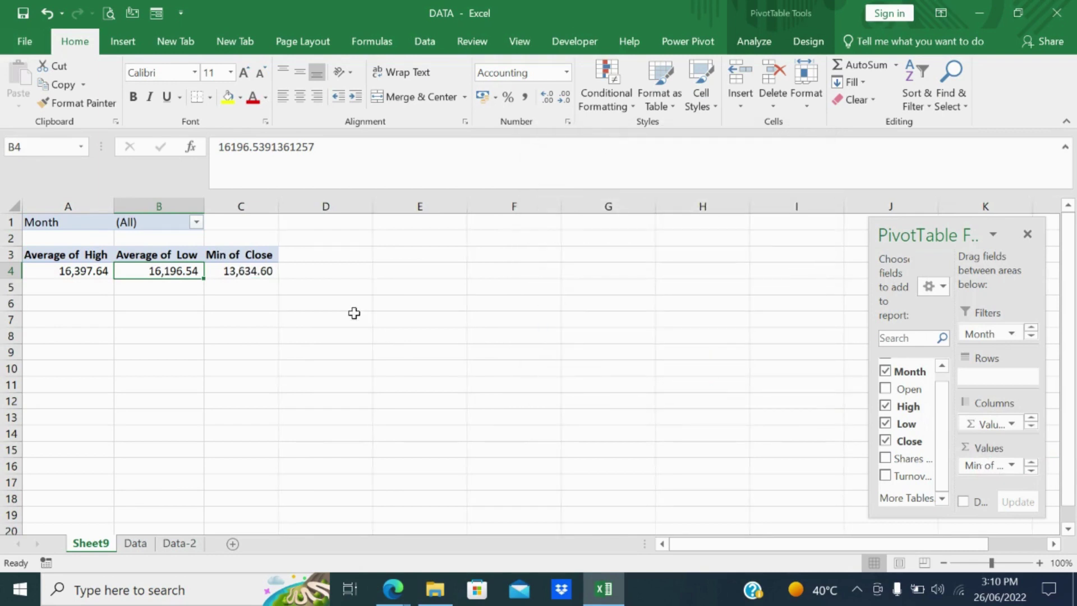
Step: Change the Low value field from Average to Min, giving 13,596.75
click(262, 283)
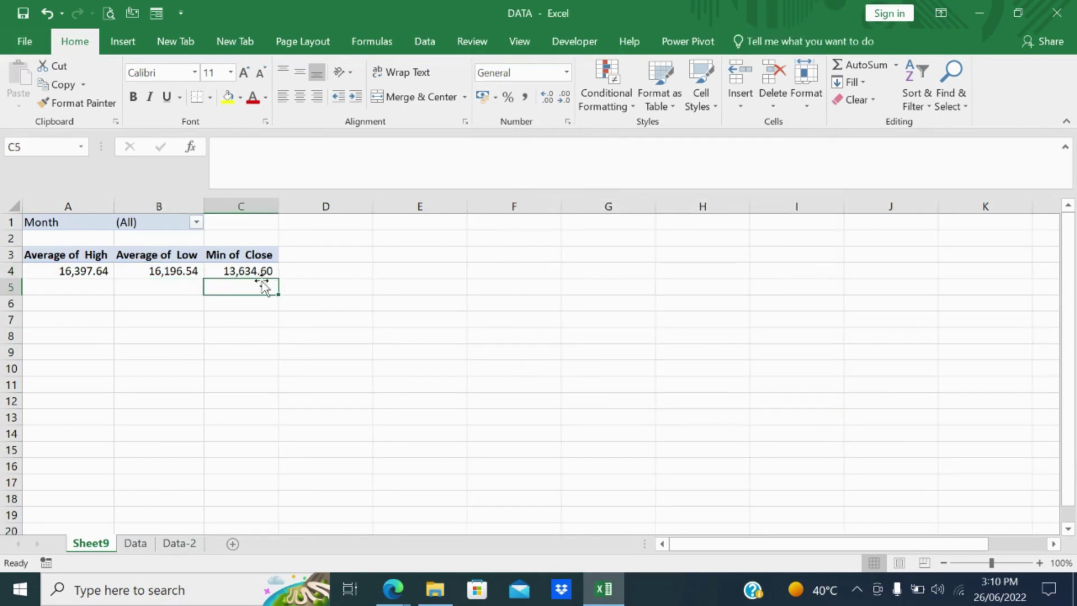
click(225, 271)
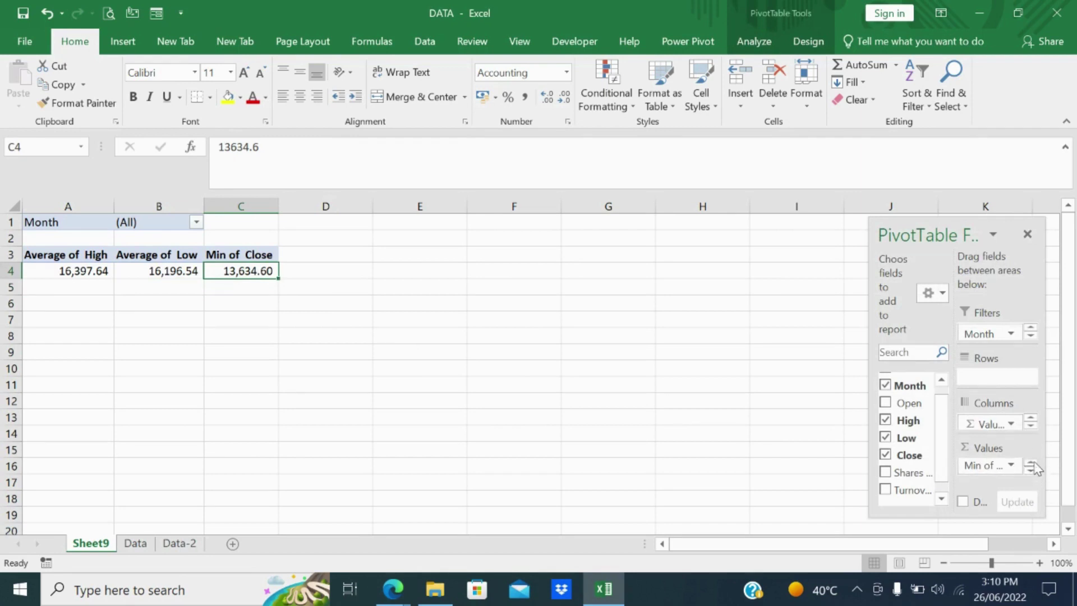
click(1031, 462)
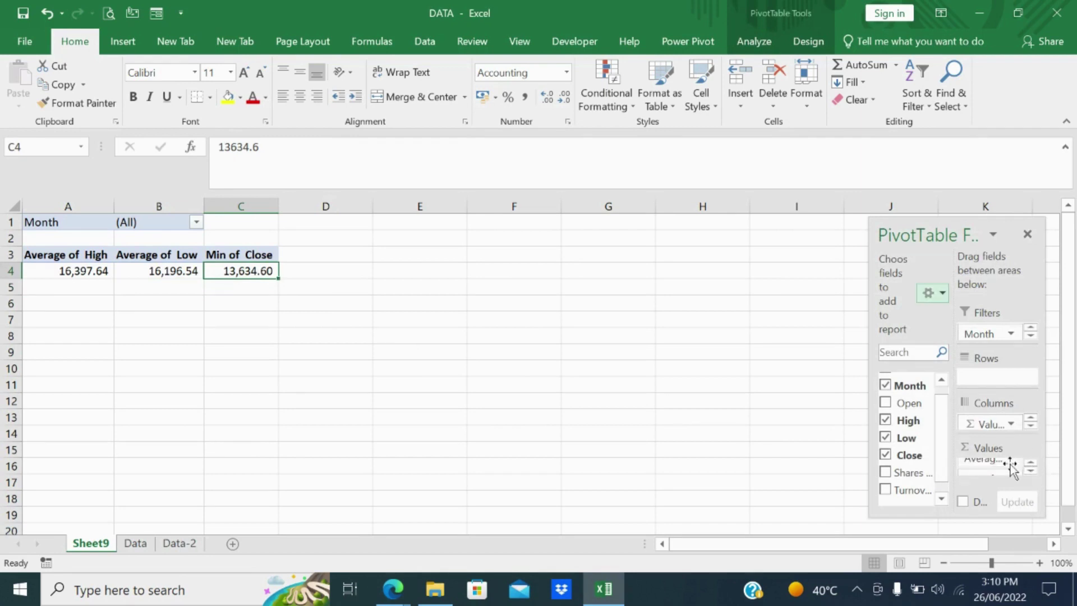
click(1013, 464)
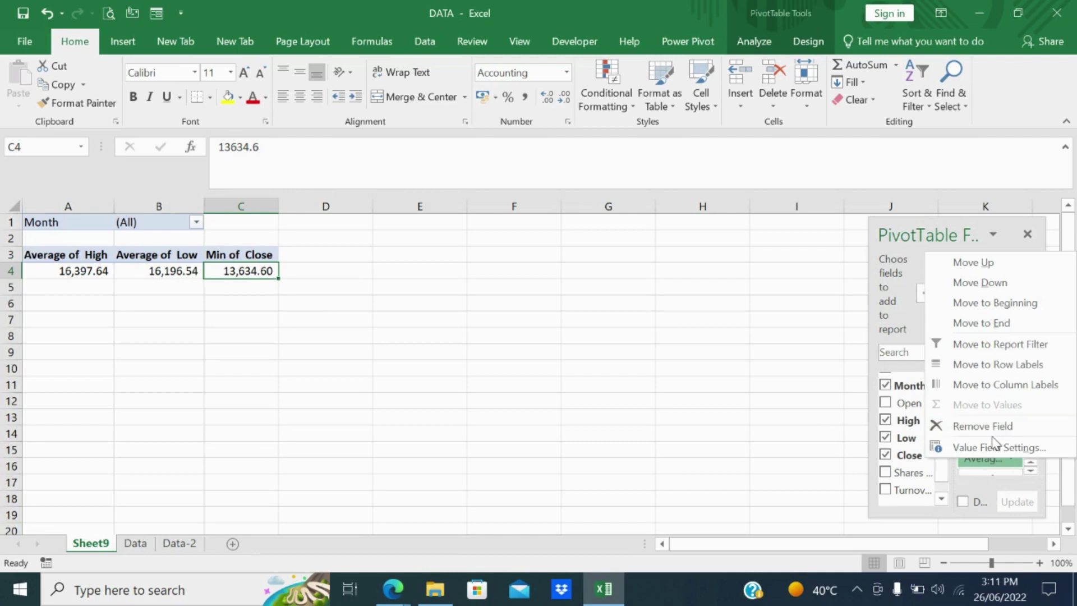
click(990, 447)
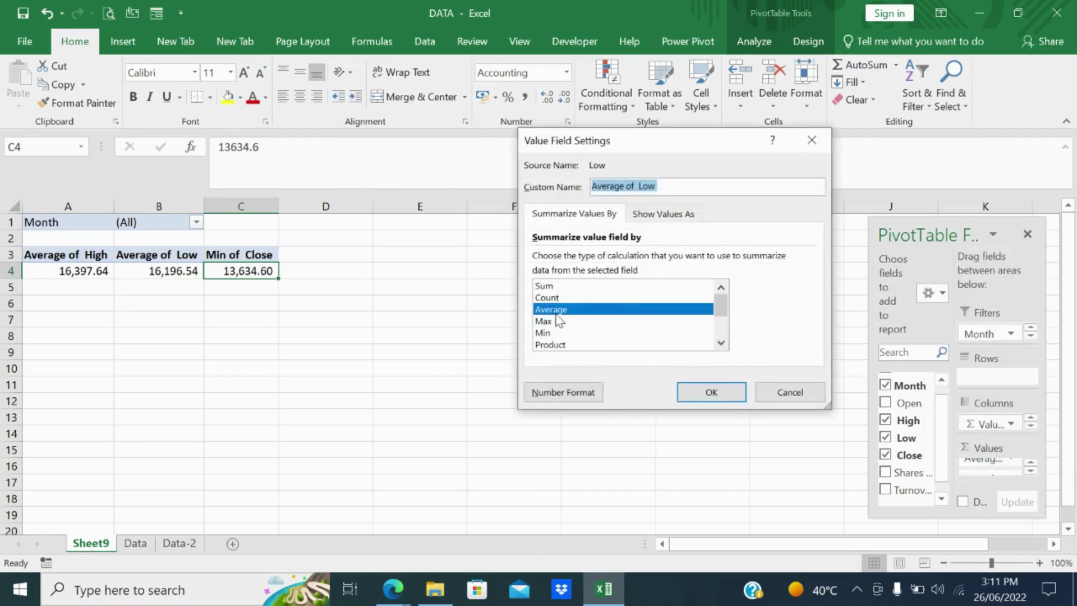
click(547, 331)
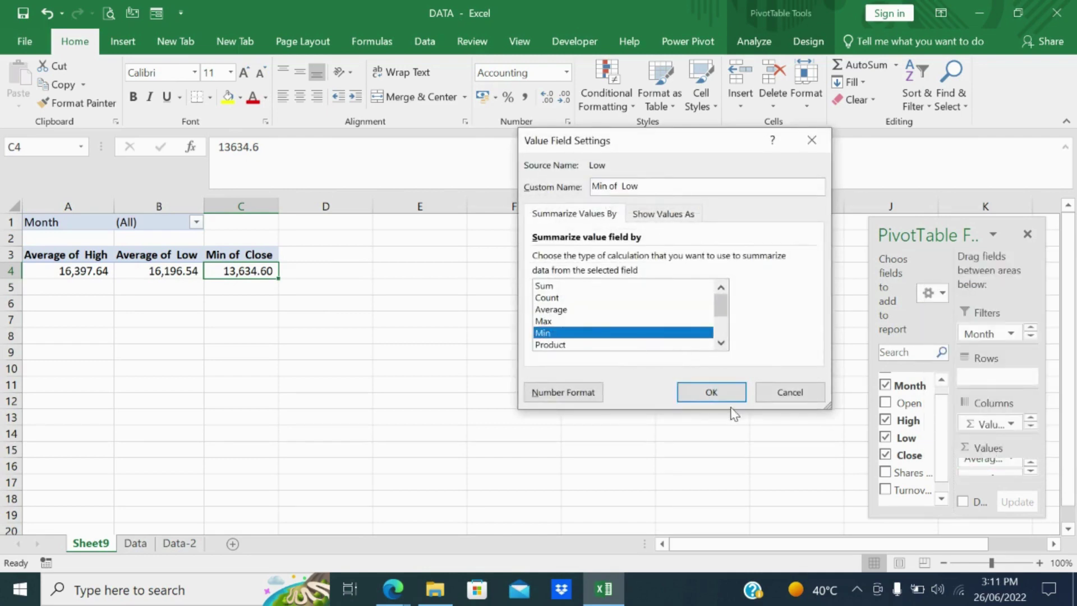
click(732, 391)
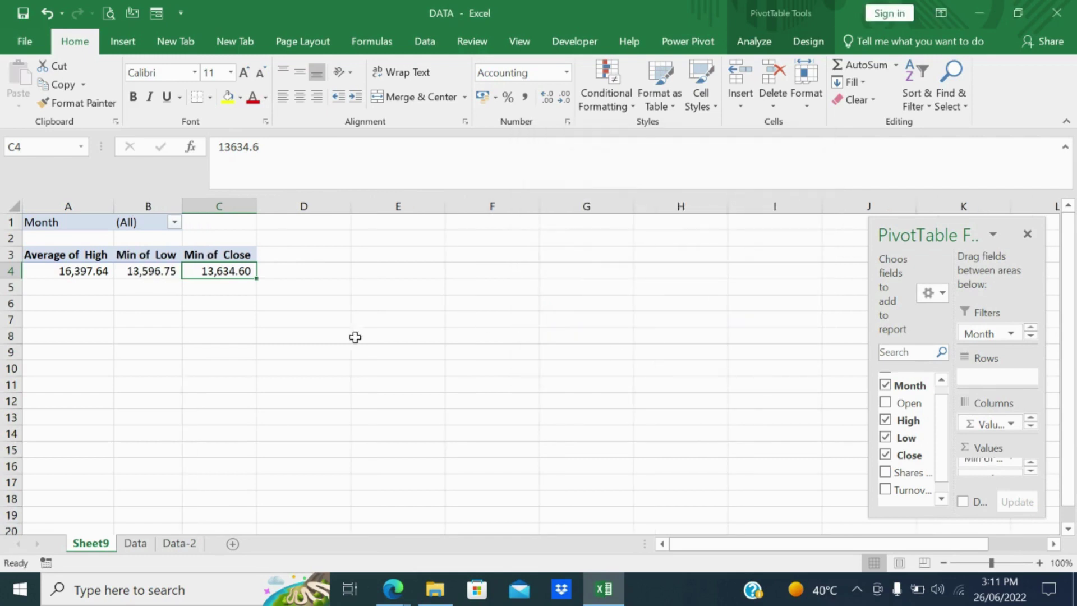
Step: Try Month filter values 1 and 5, then settle on Month 6 (Average High 15,946.44)
click(57, 273)
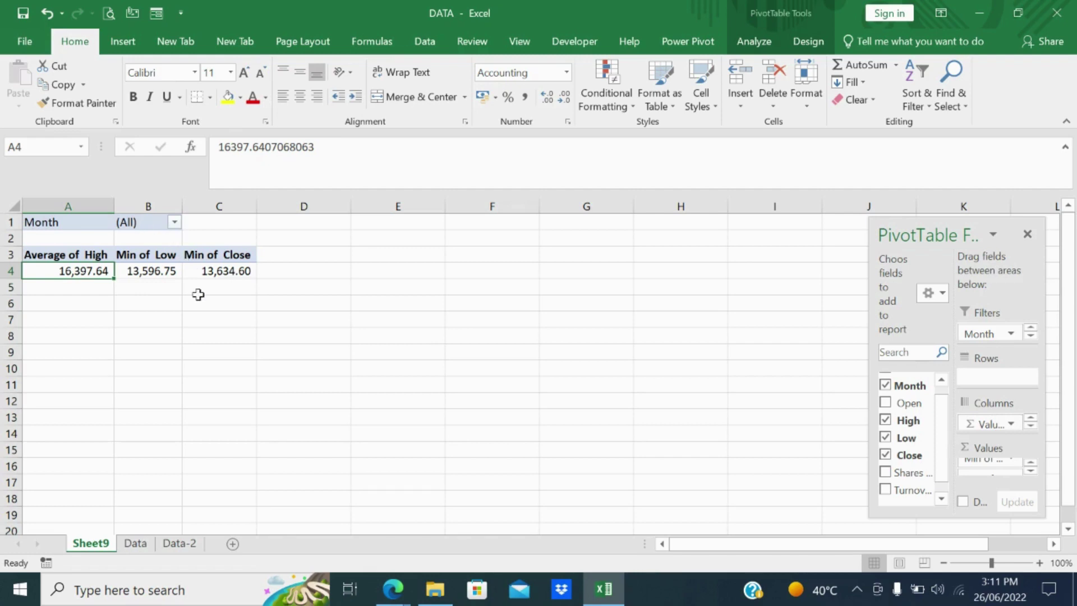
click(174, 223)
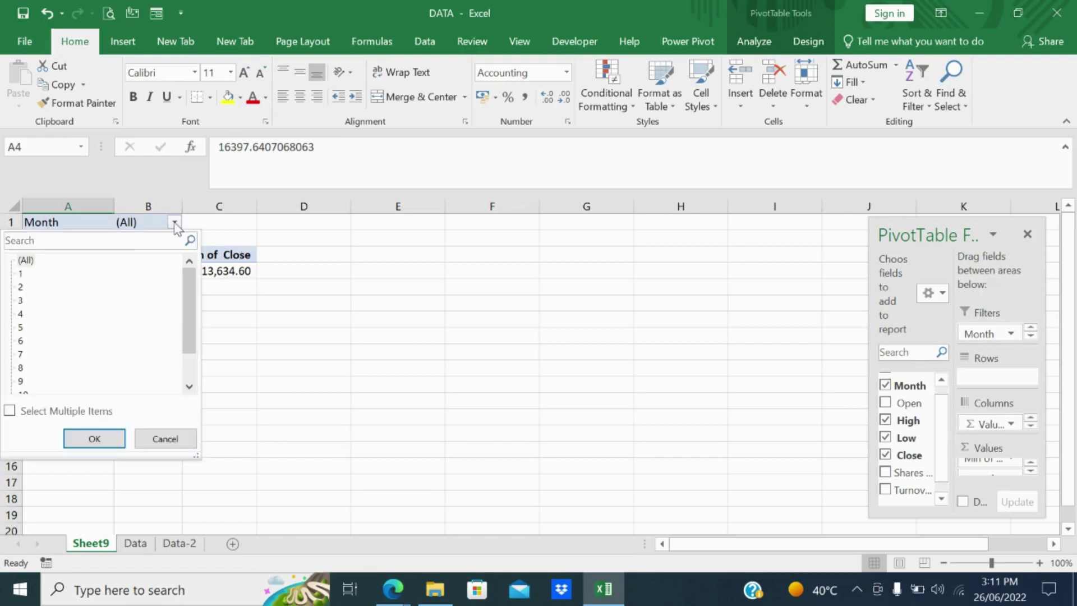
click(52, 277)
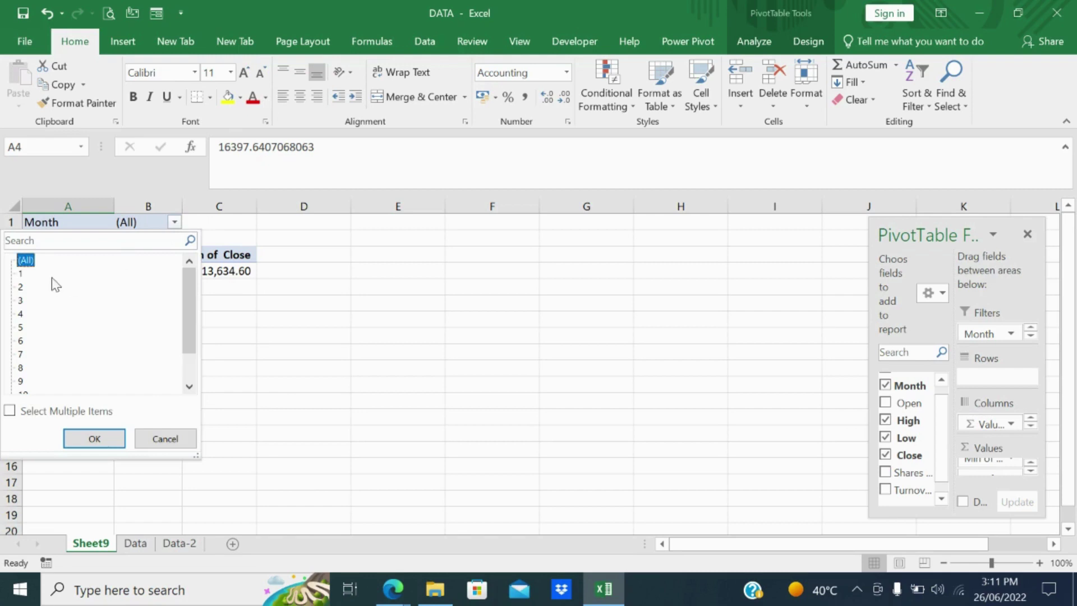
click(23, 273)
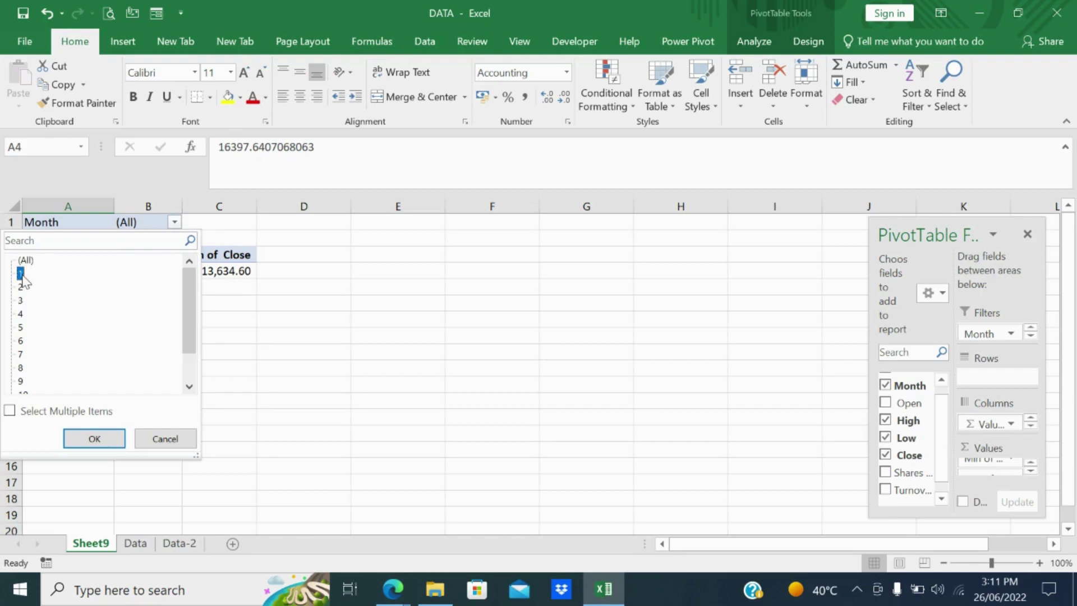
click(96, 439)
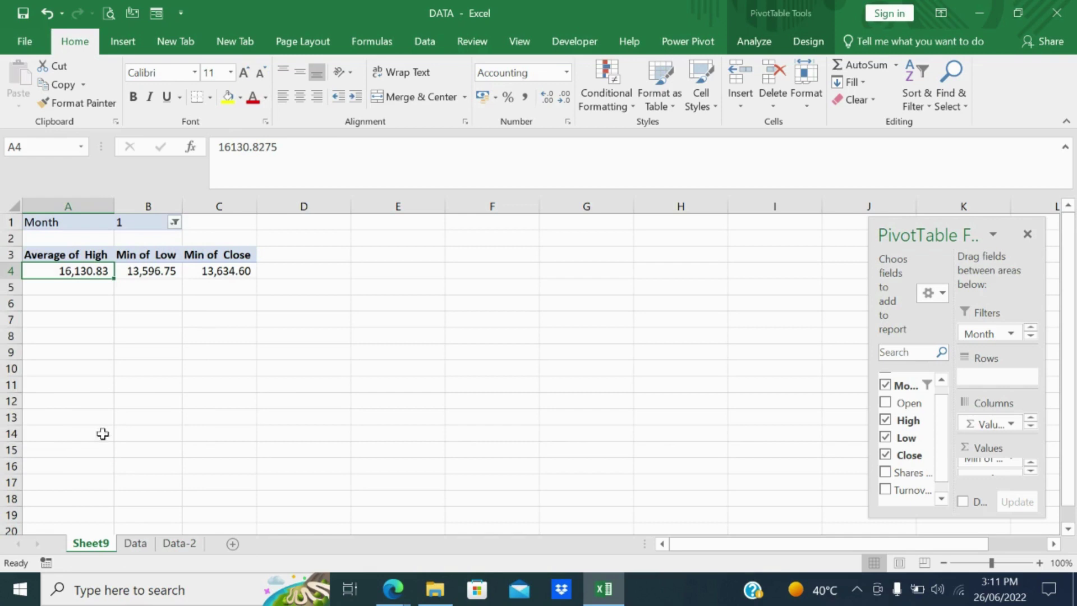
click(174, 222)
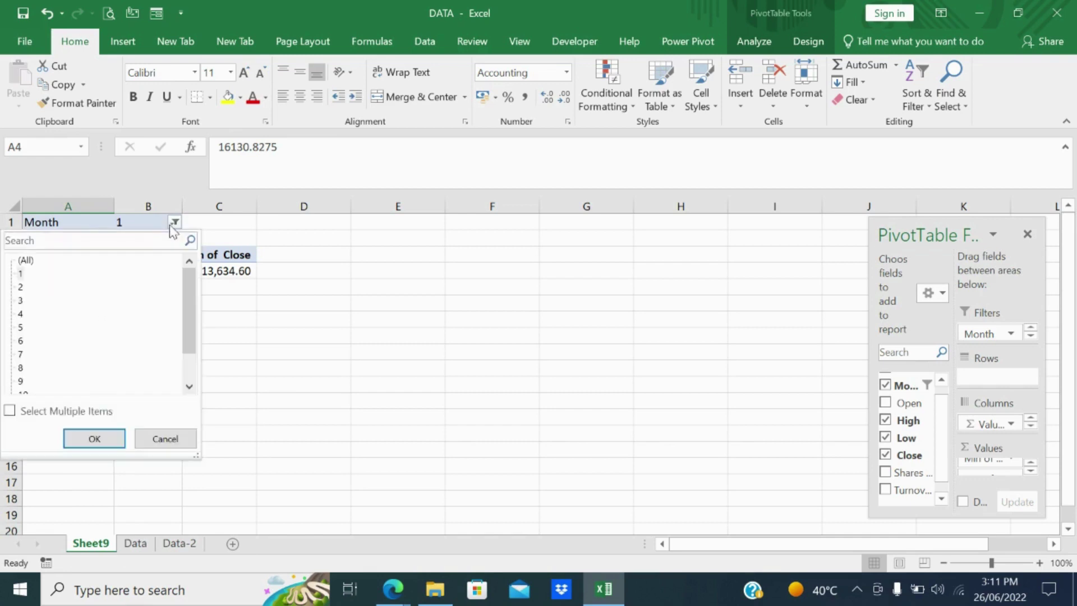
click(20, 327)
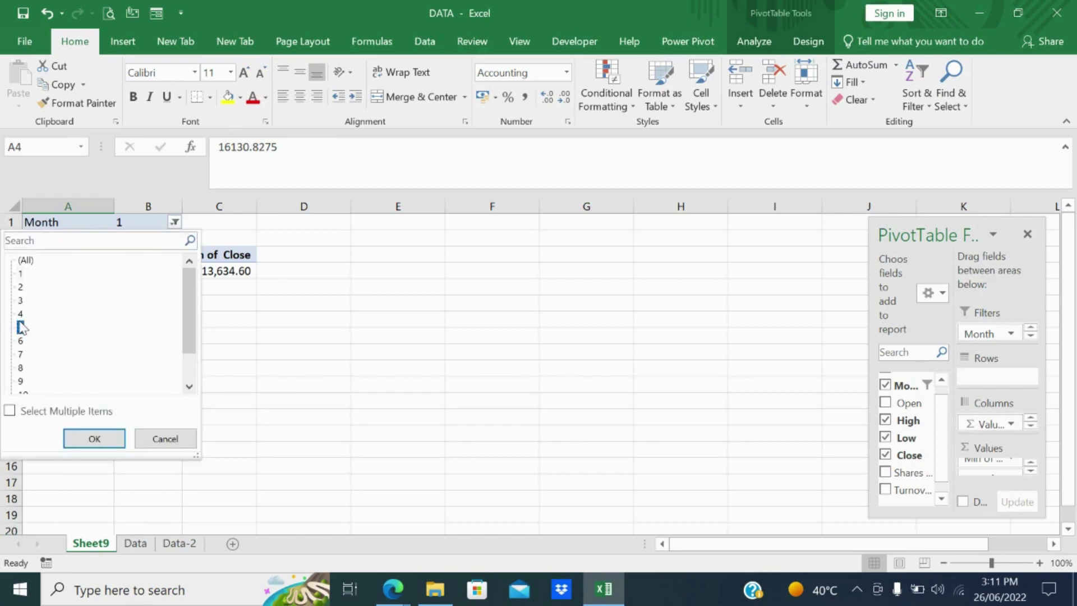
click(93, 439)
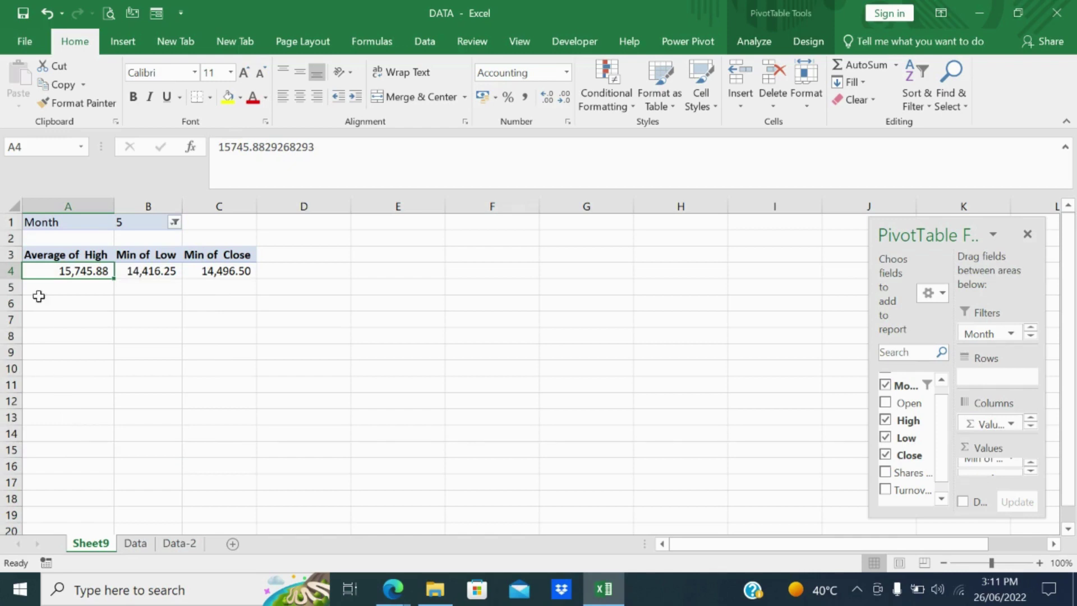
click(175, 223)
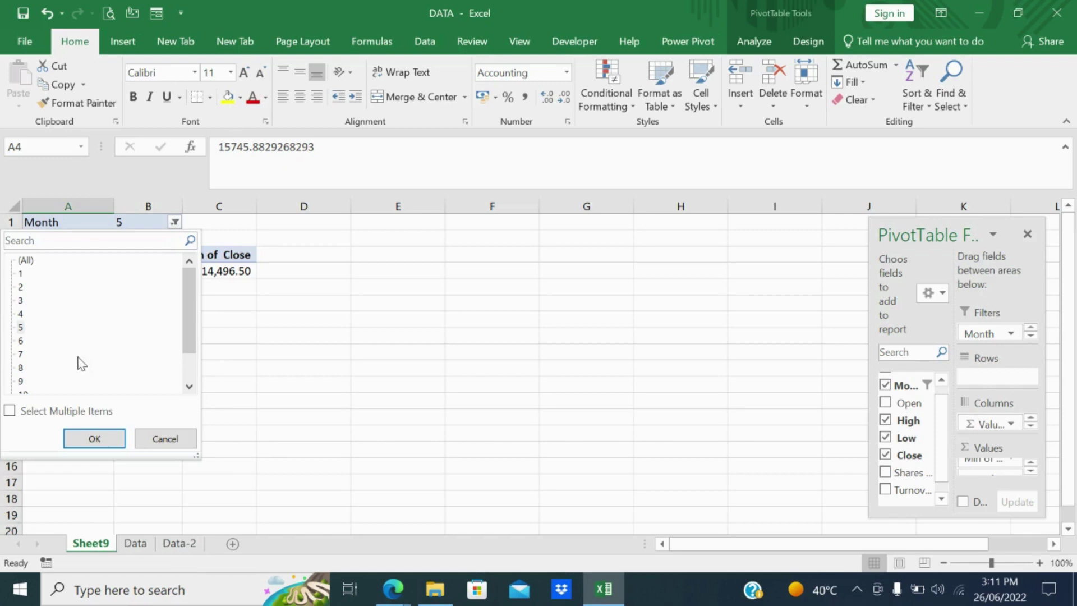
click(21, 341)
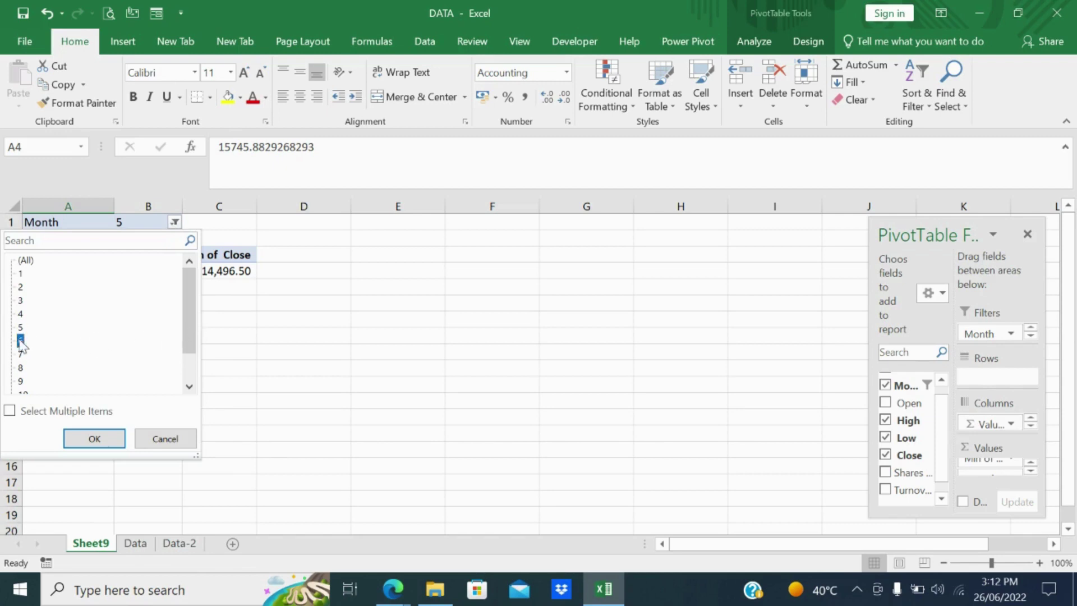
click(78, 444)
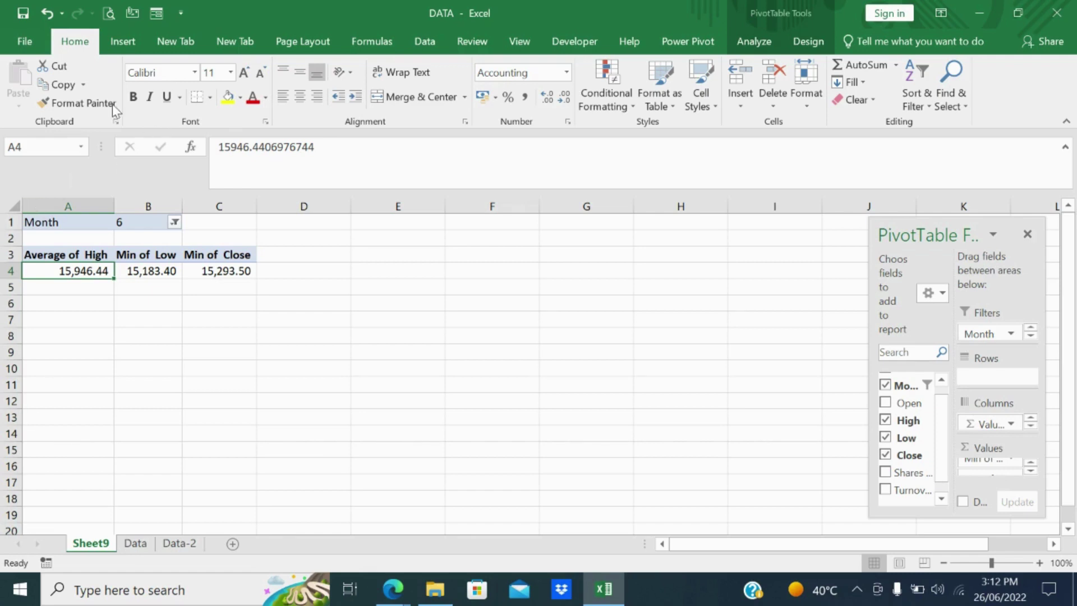
Step: Delete the Sheet9 pivot sheet, then select the Month header in B1 on the Data sheet
click(130, 42)
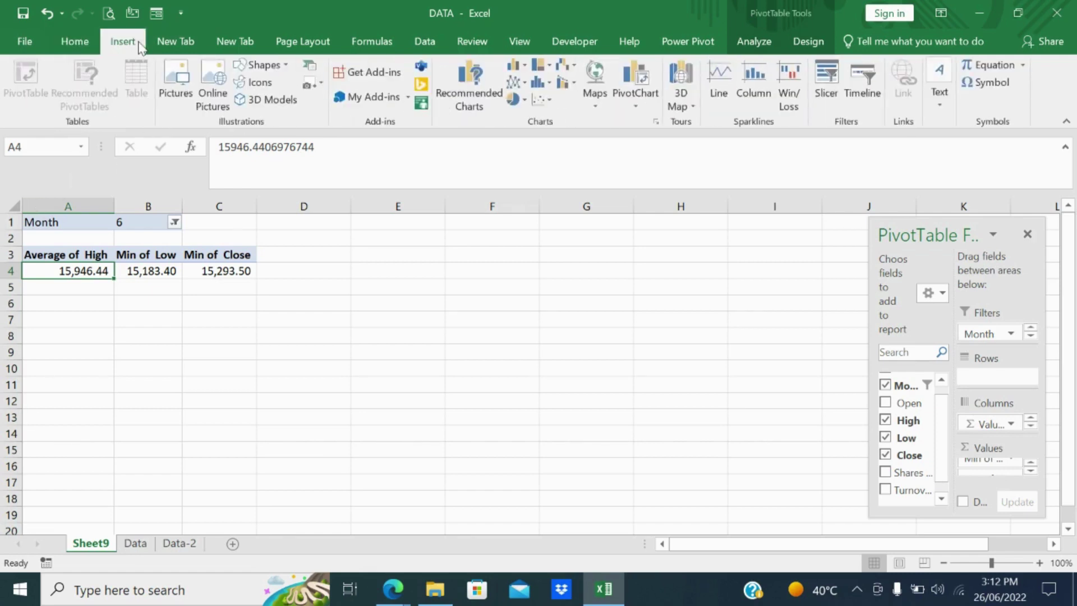
click(219, 334)
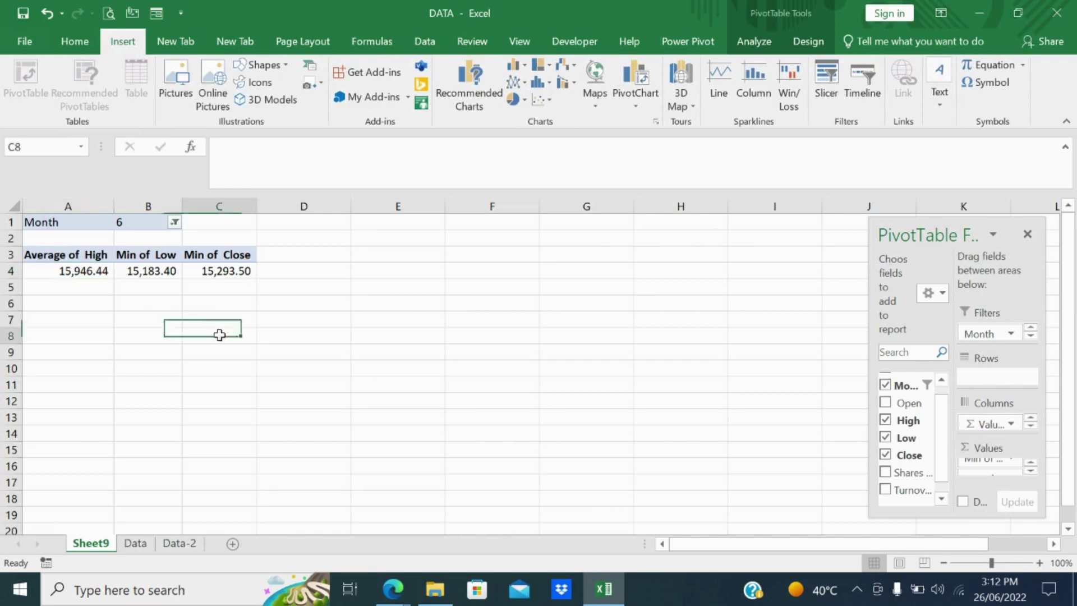
right_click(91, 544)
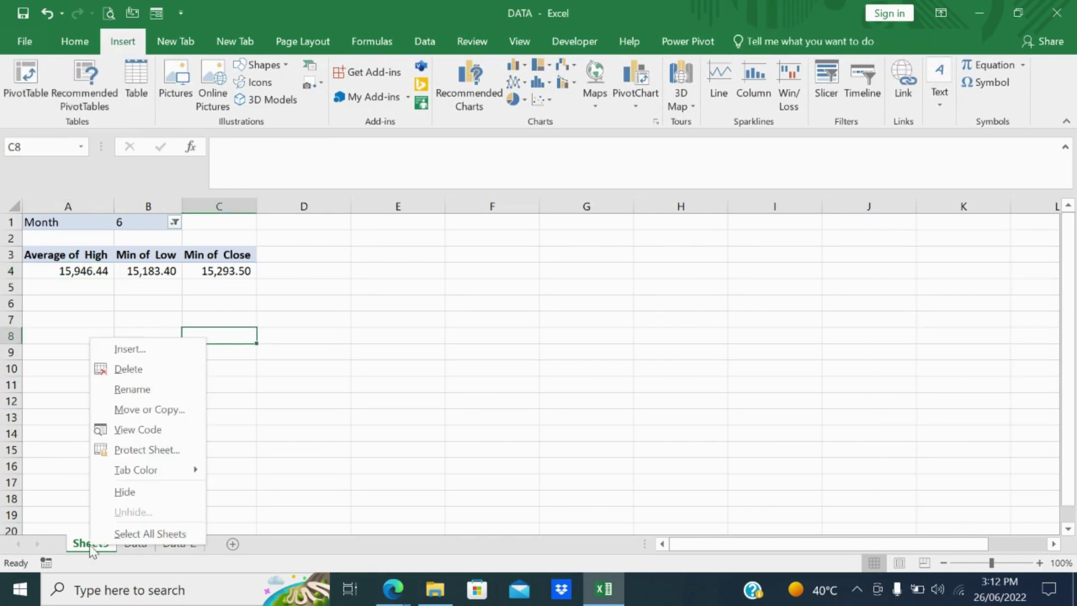
click(126, 375)
click(512, 343)
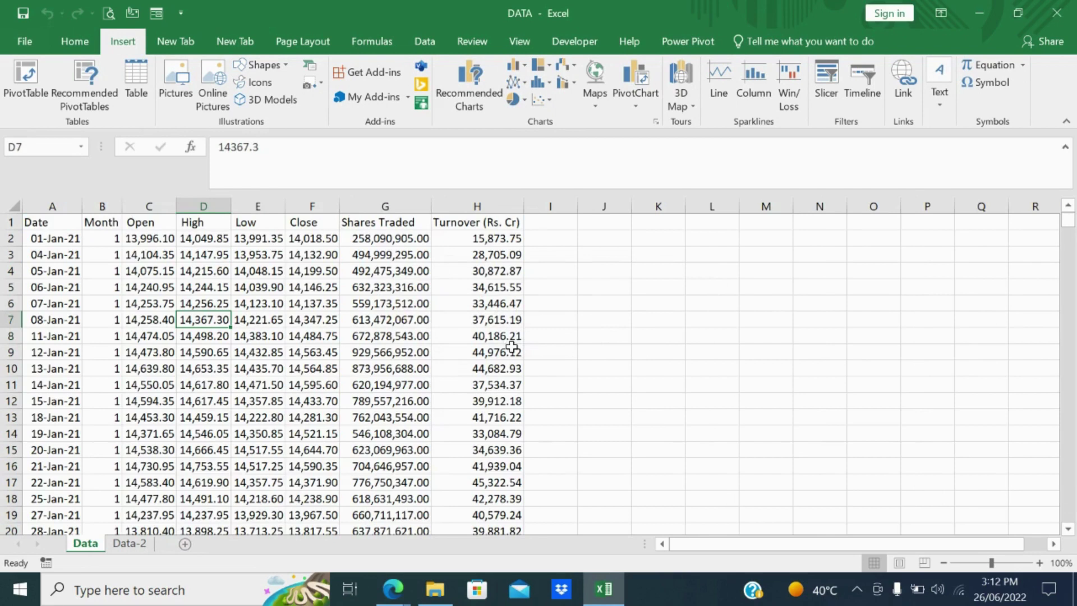
click(113, 224)
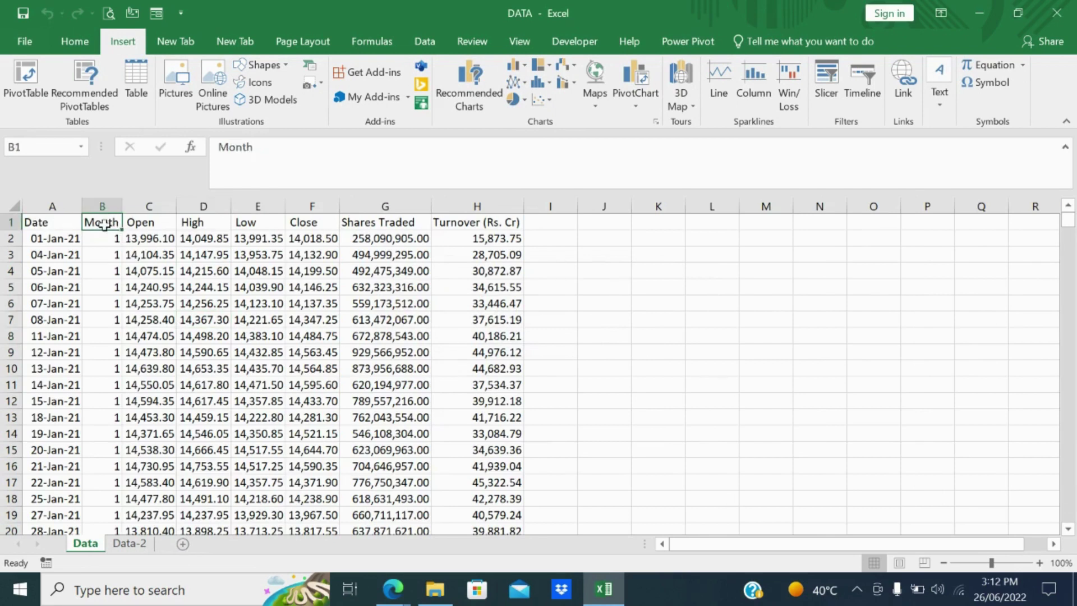
Step: Insert a blank PivotTable on new Sheet10 via Recommended PivotTables, then return to the Data sheet
click(111, 111)
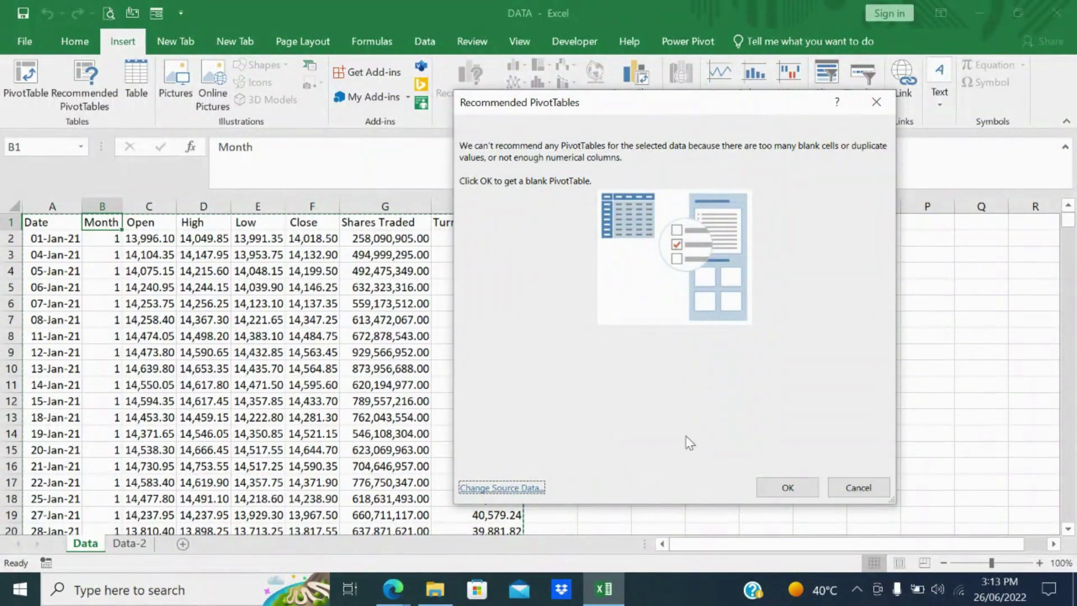
click(765, 491)
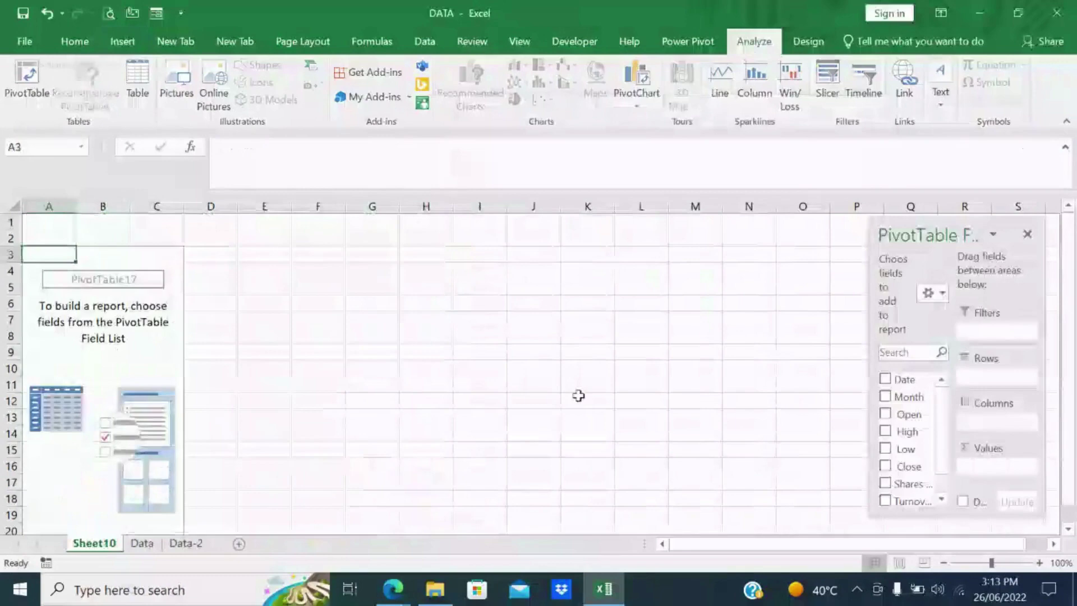
click(142, 543)
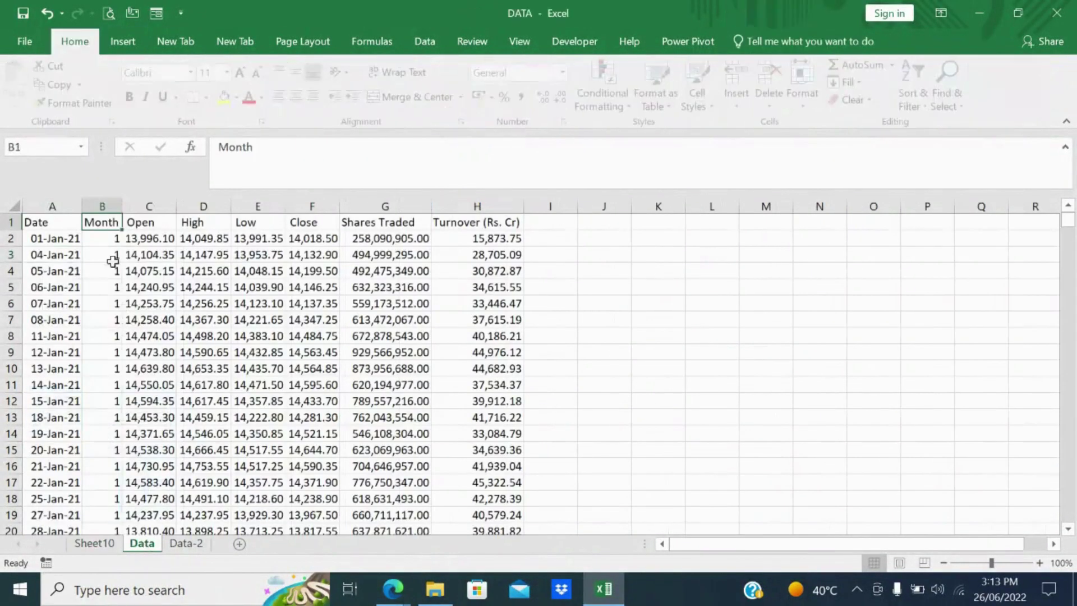
click(122, 41)
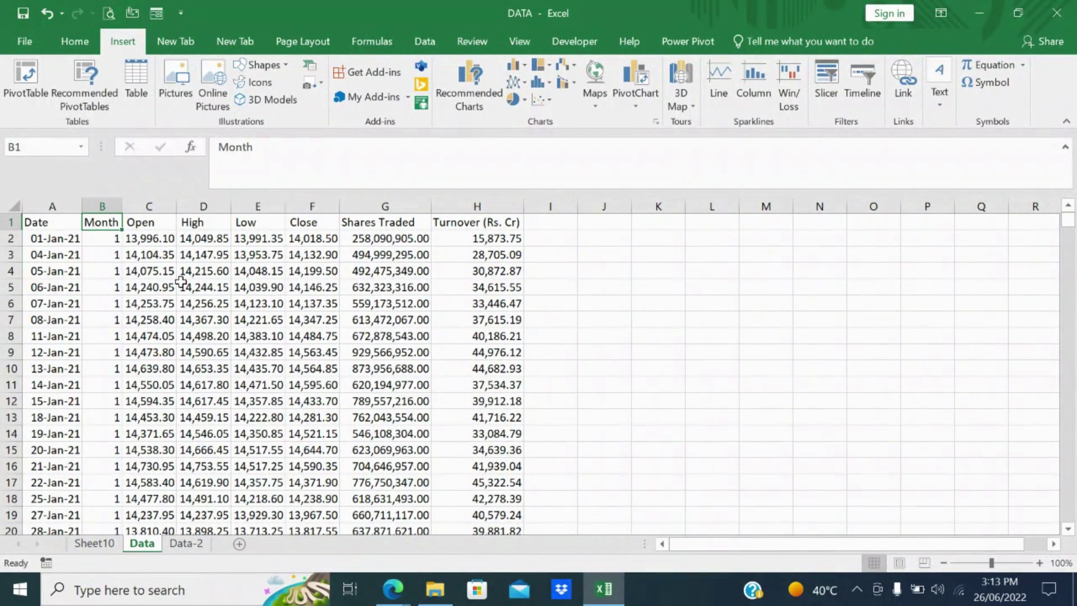
click(687, 275)
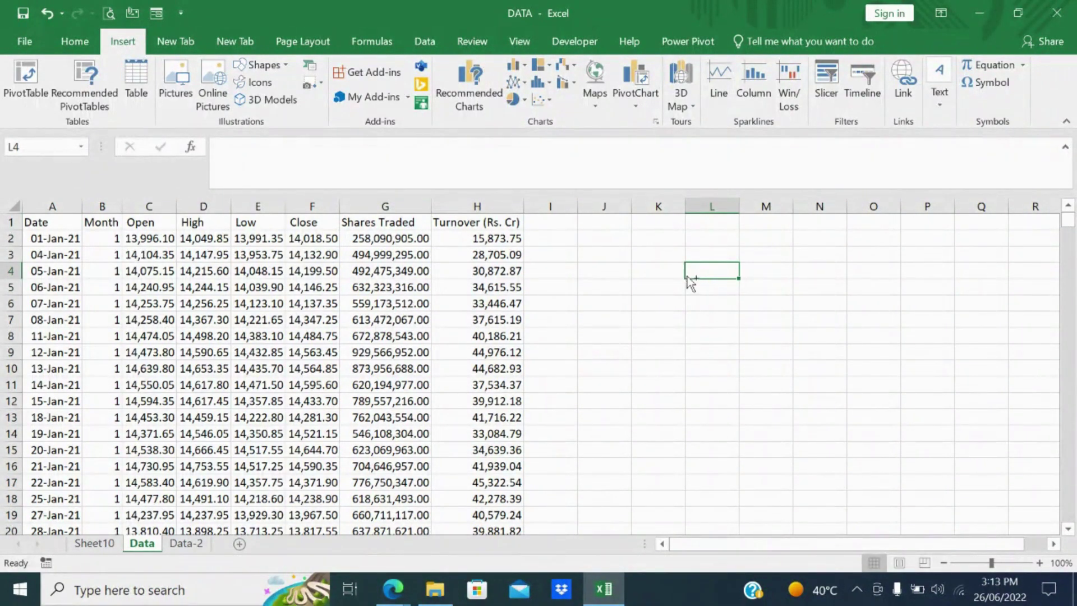
key(ctrl+t)
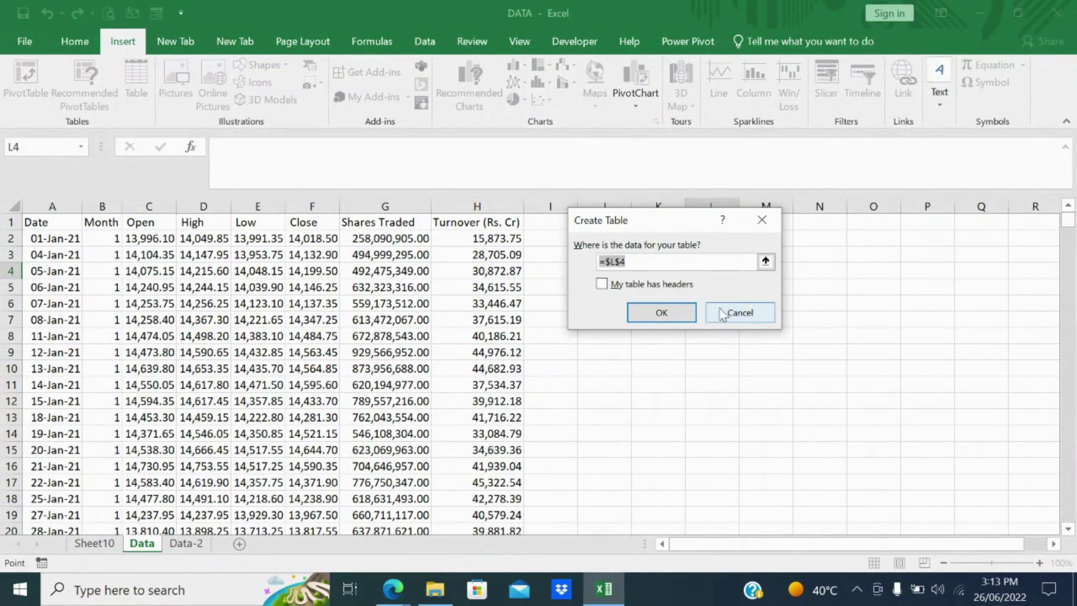
click(685, 317)
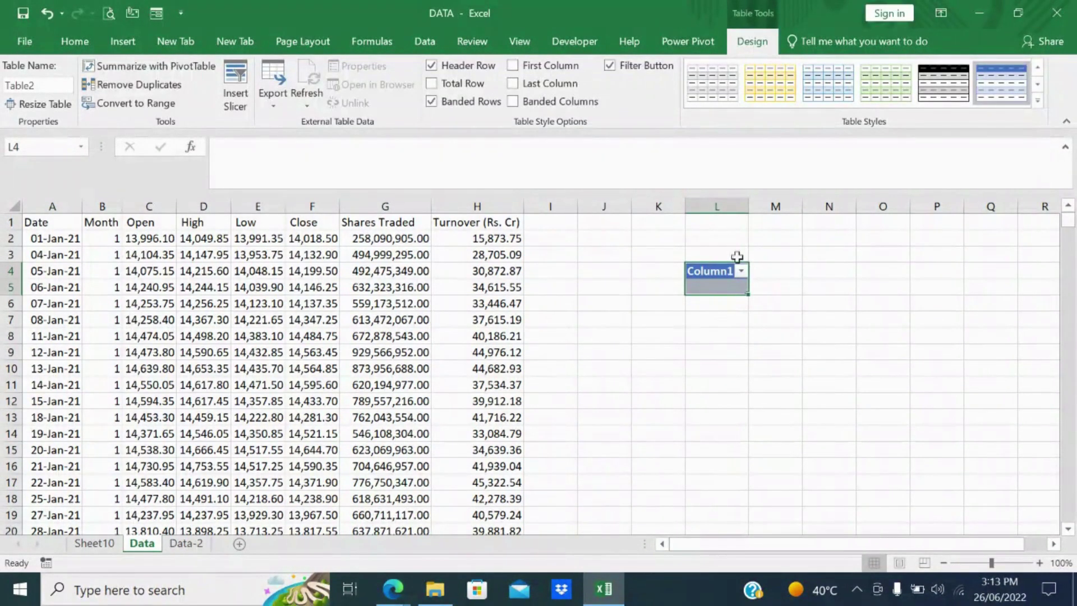
right_click(722, 271)
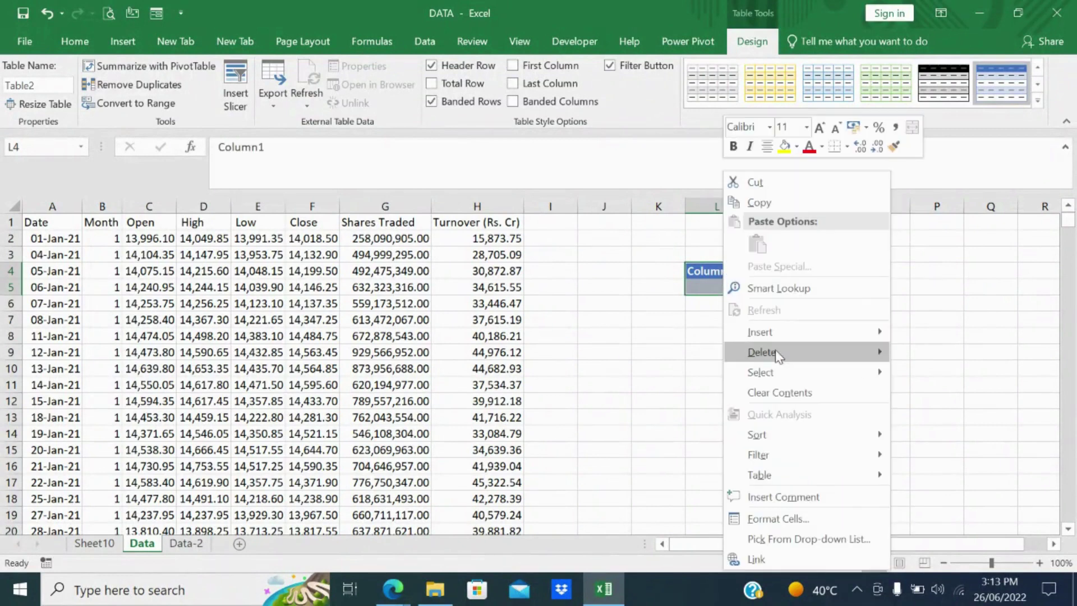
mouse_move(774, 352)
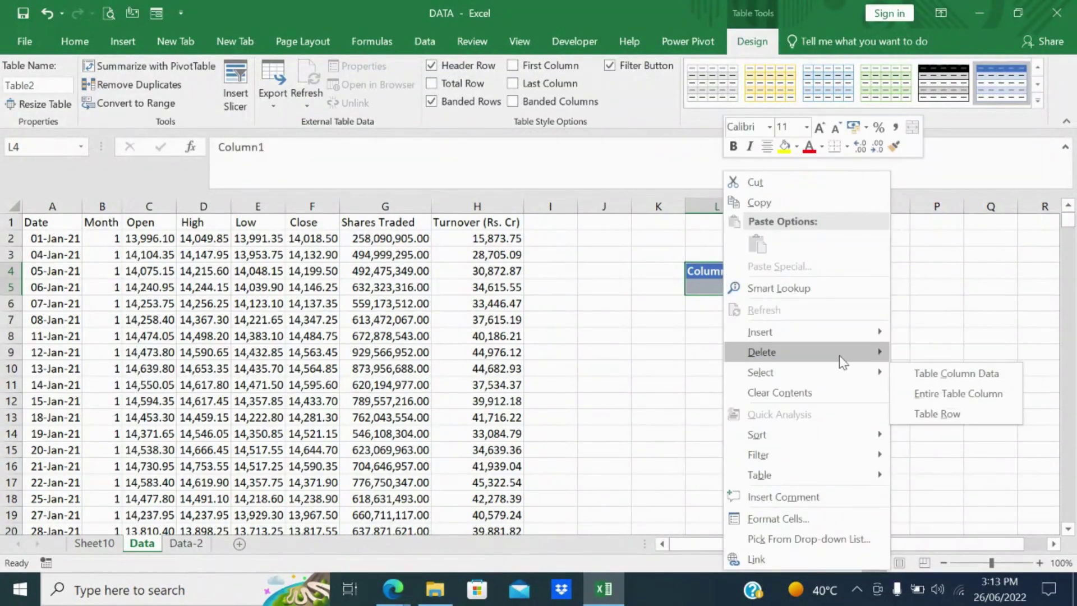
click(918, 354)
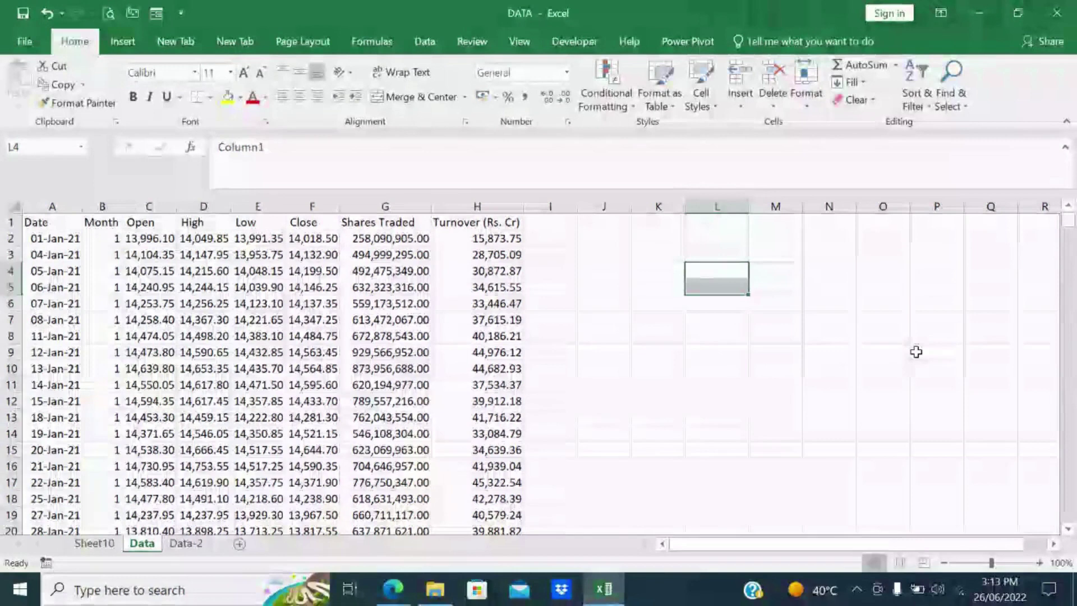
Step: Convert the stock data range A1:H383 into an Excel table with headers
click(251, 368)
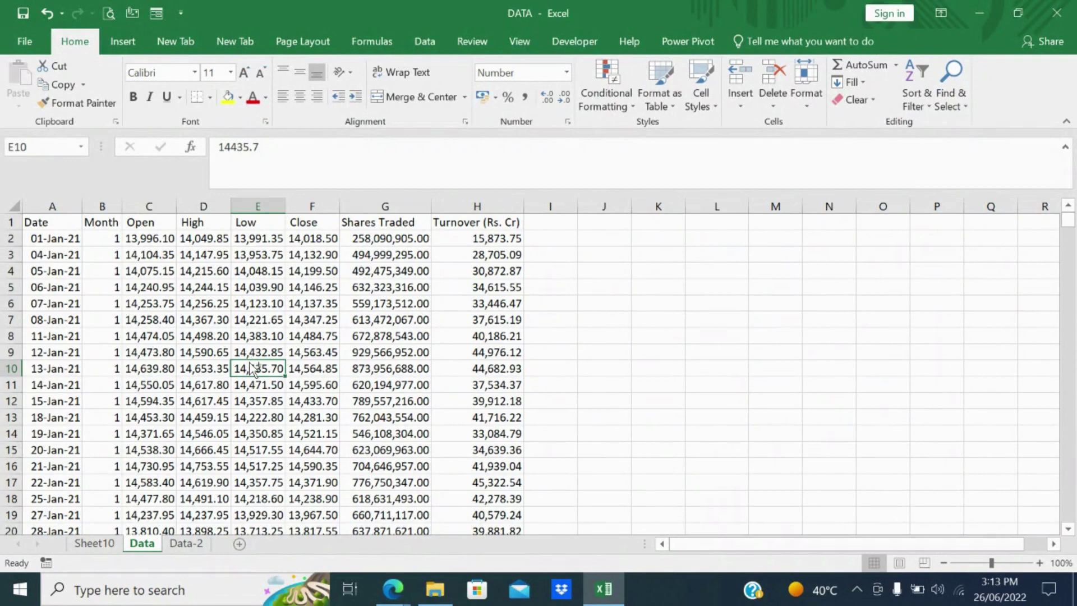
key(ctrl+t)
key(Escape)
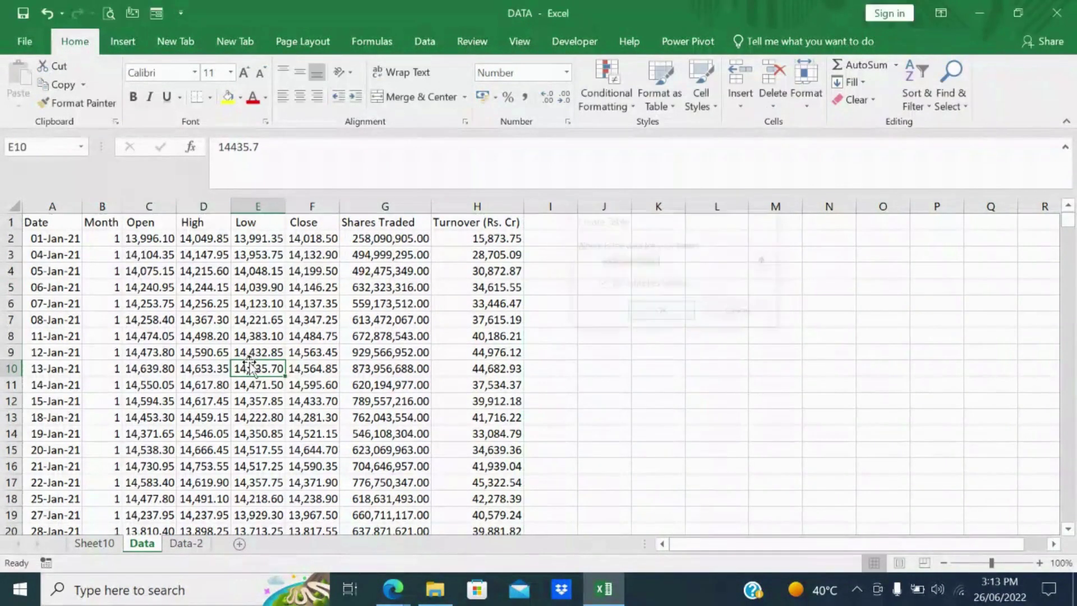
click(122, 41)
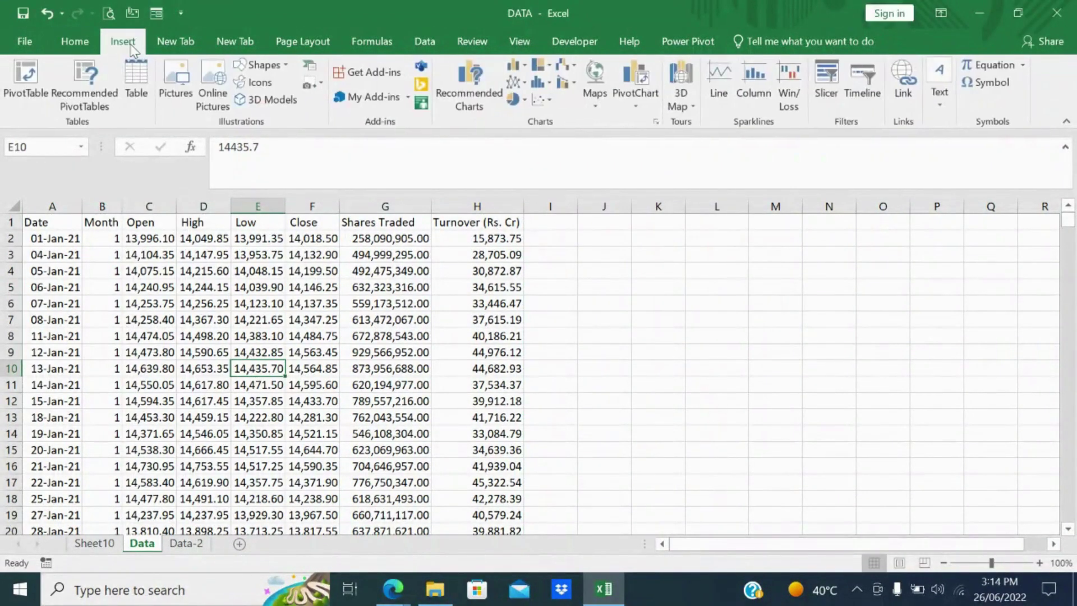
click(144, 84)
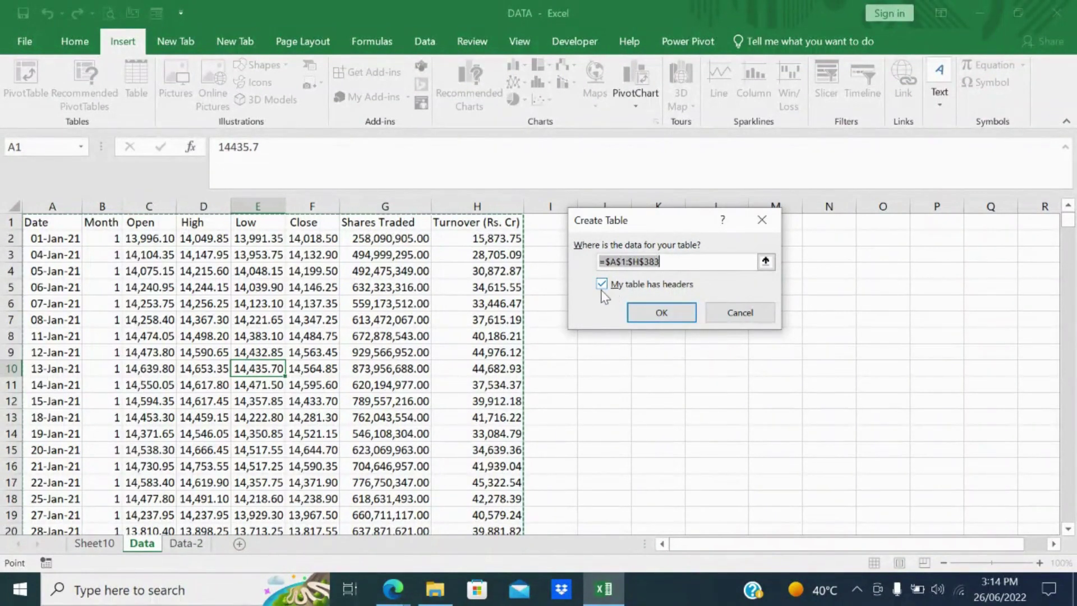
click(658, 313)
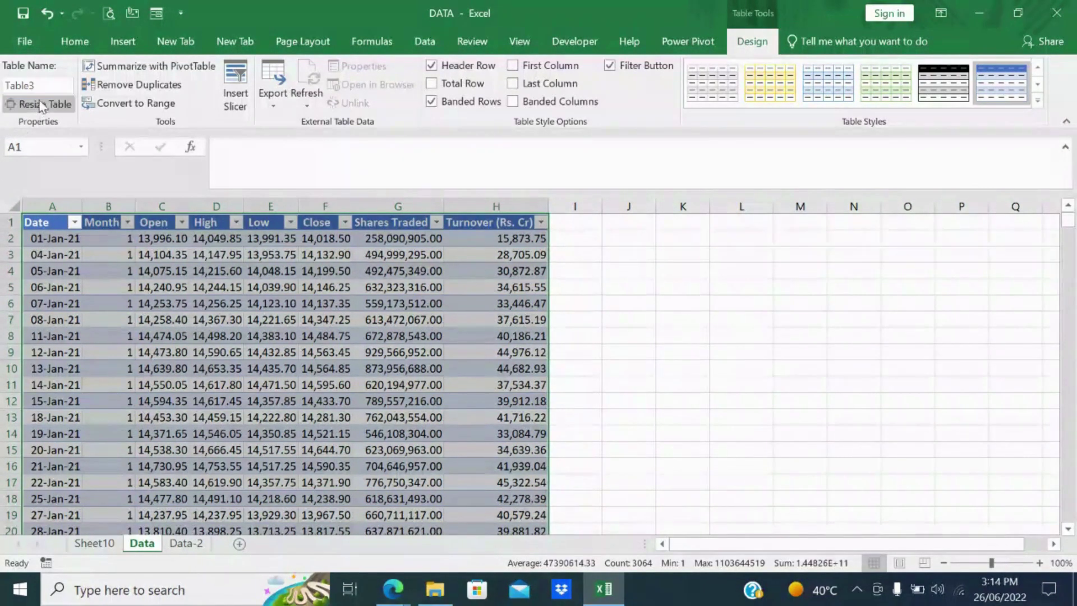
Step: Rename the table from Table3 to DATA, leaving its A1:H383 size unchanged
click(49, 85)
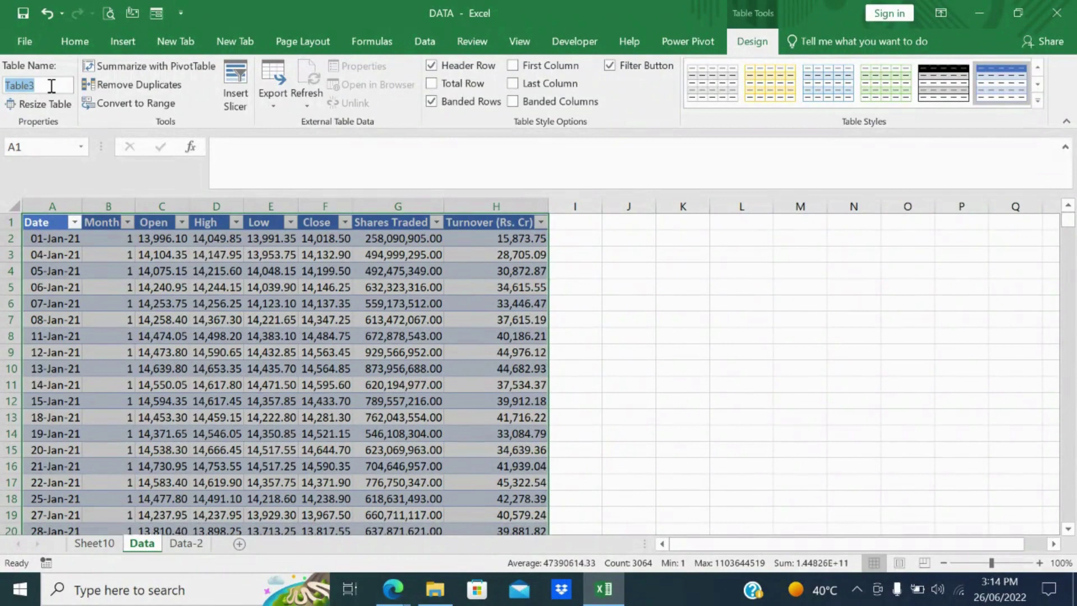
text(DATA)
click(51, 105)
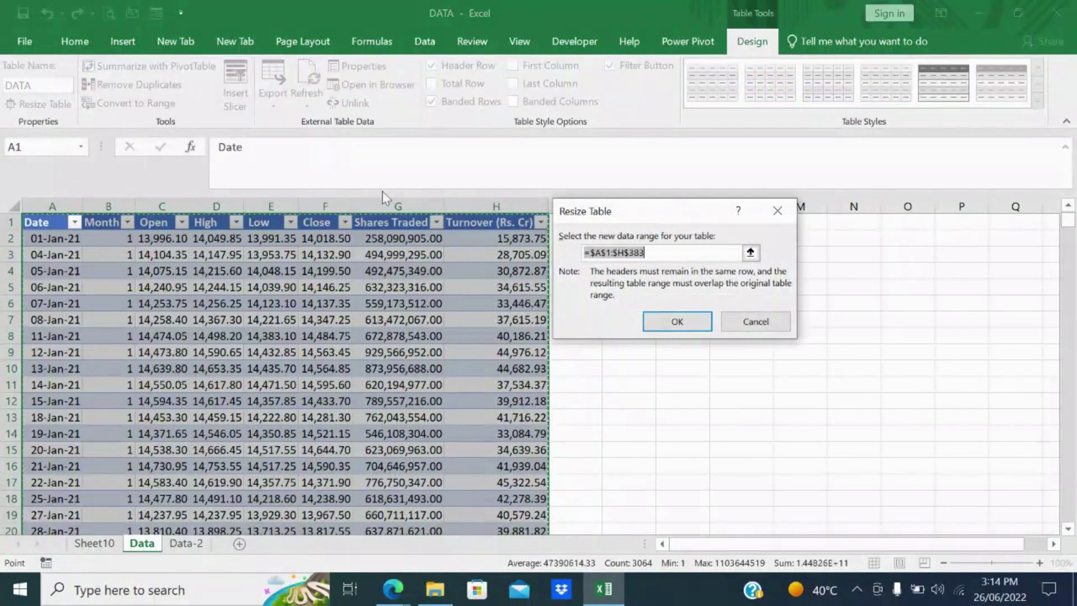
click(773, 325)
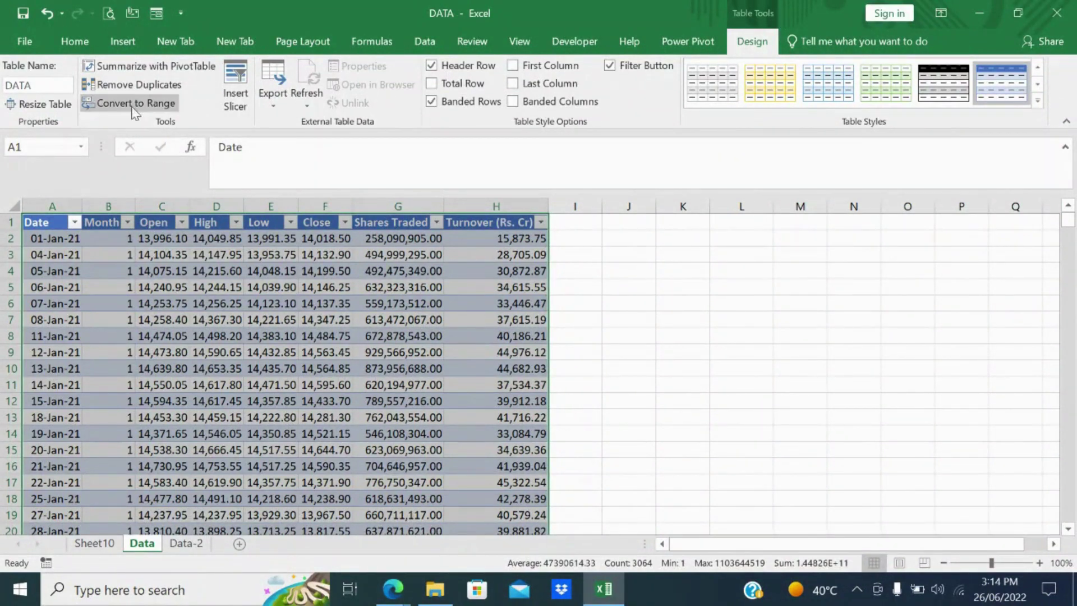
Step: Start a PivotTable from the DATA table, then cancel it without creating one
click(134, 71)
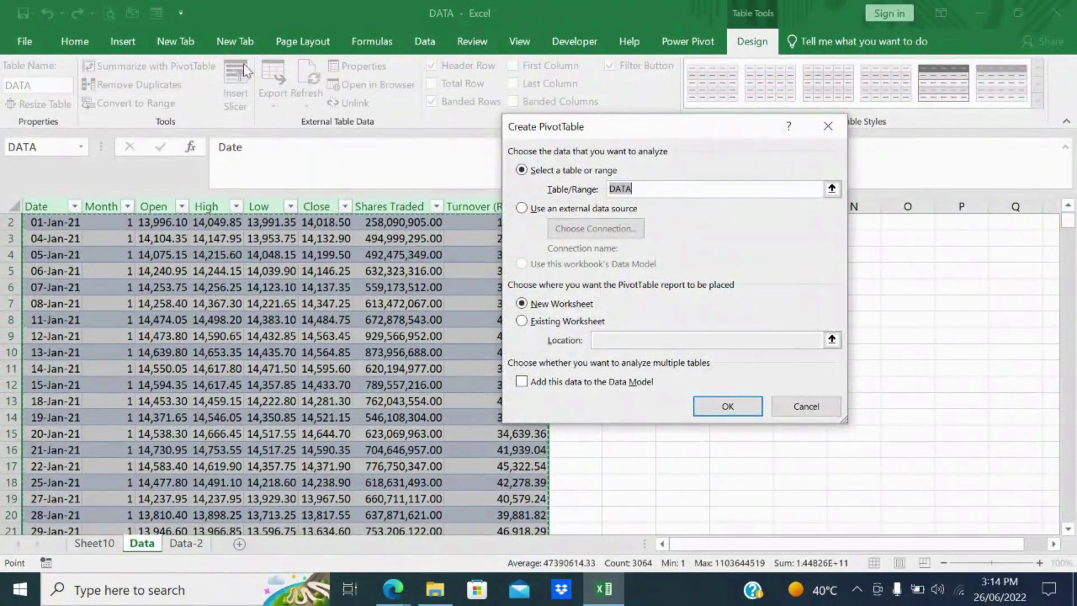
click(808, 408)
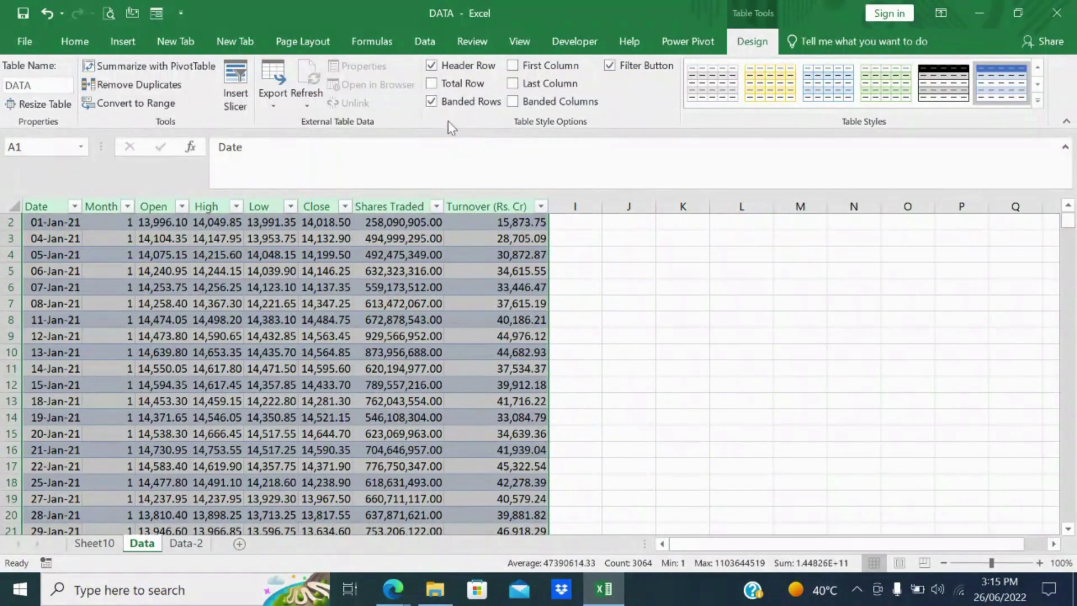
Step: Turn on Total Row, First Column, Last Column and Banded Columns, keeping the filter buttons
click(431, 86)
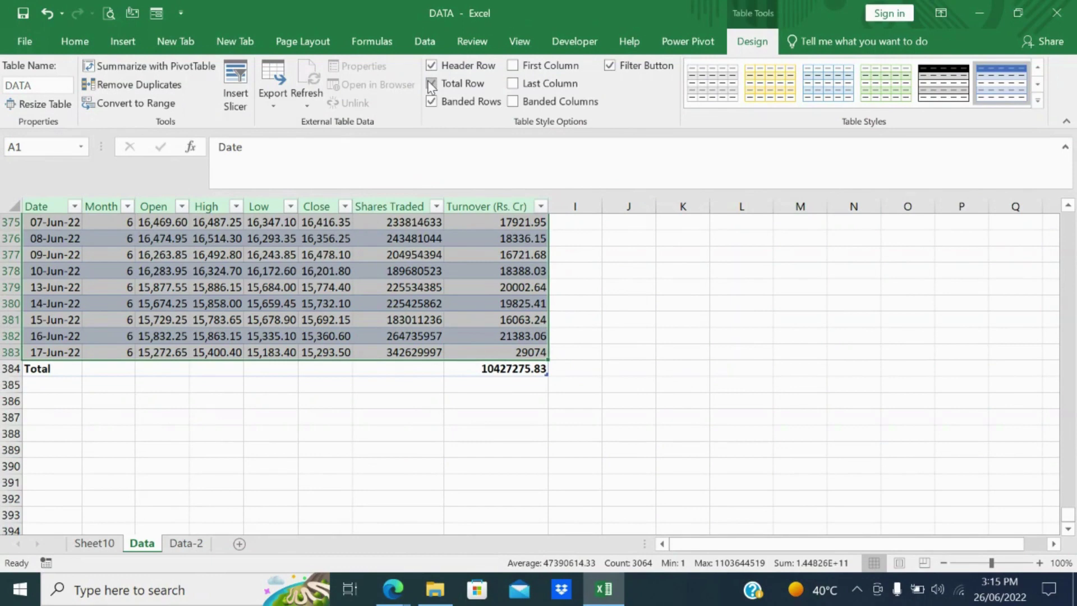
click(512, 68)
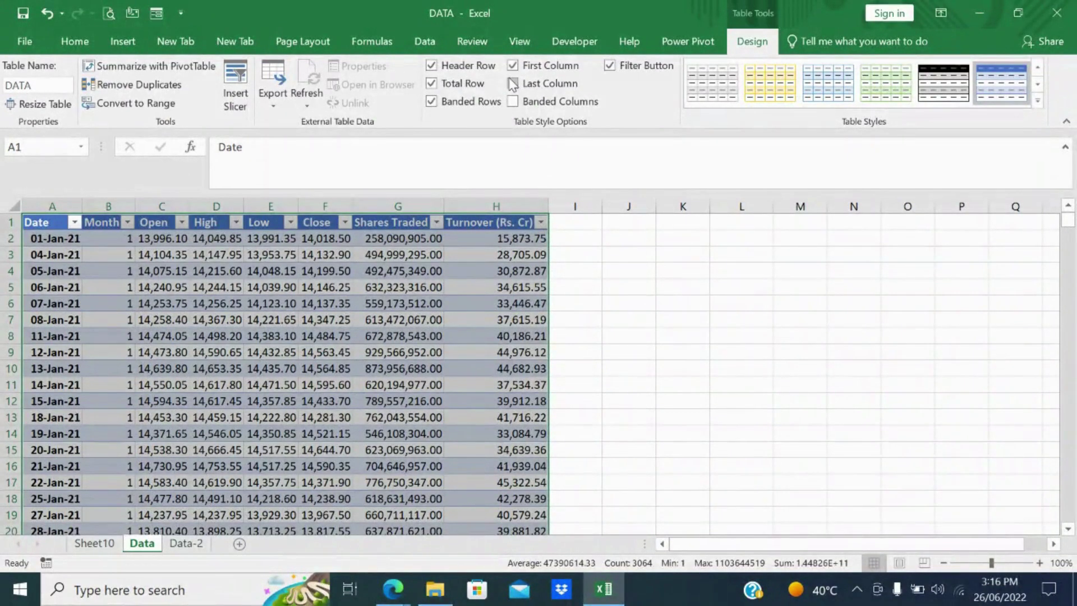
click(512, 84)
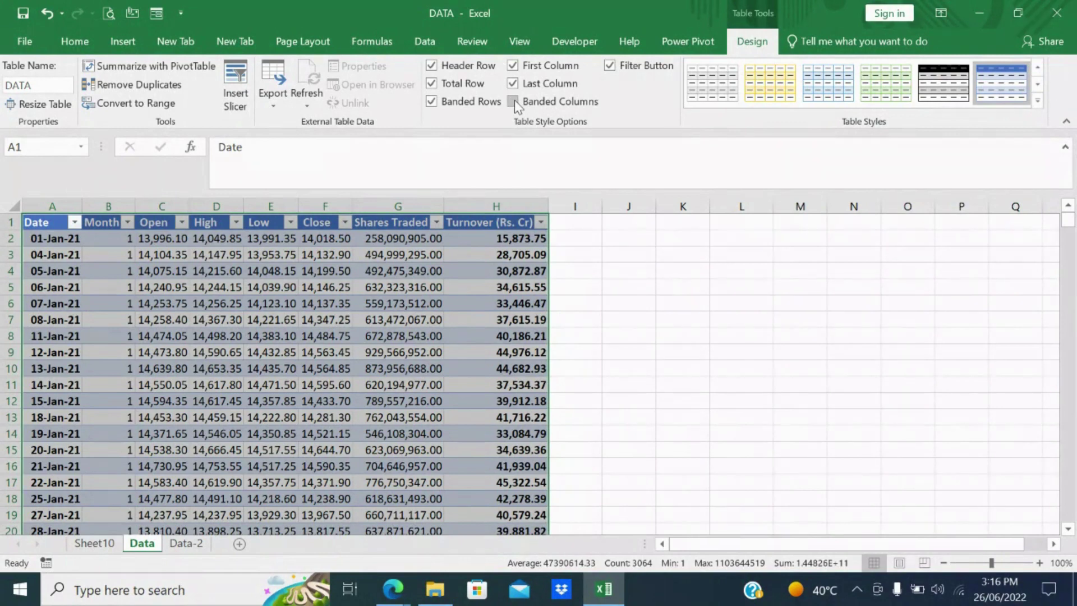
click(513, 102)
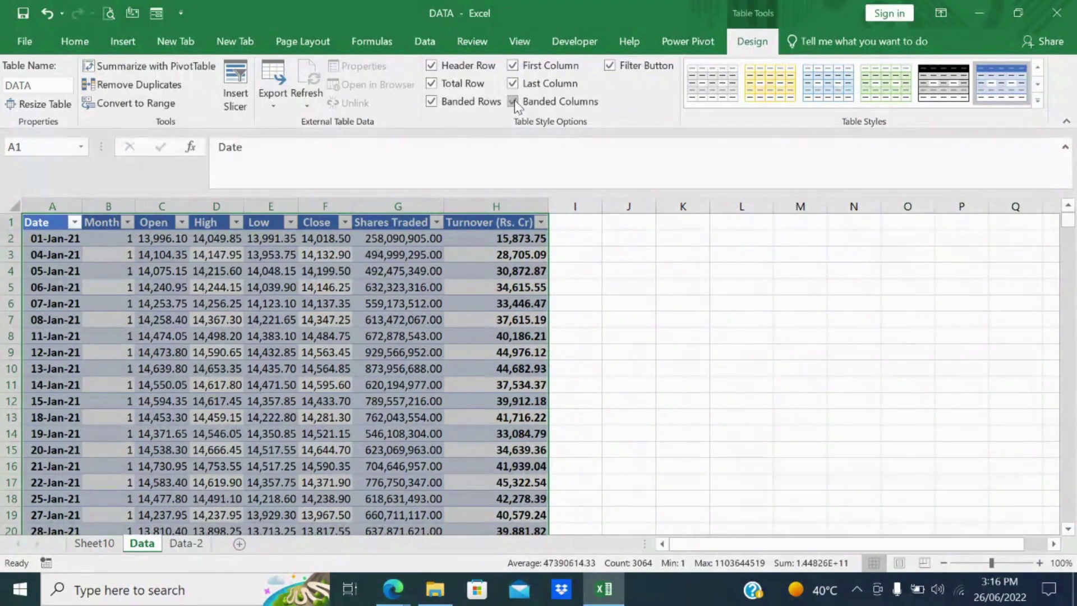
click(609, 66)
click(608, 66)
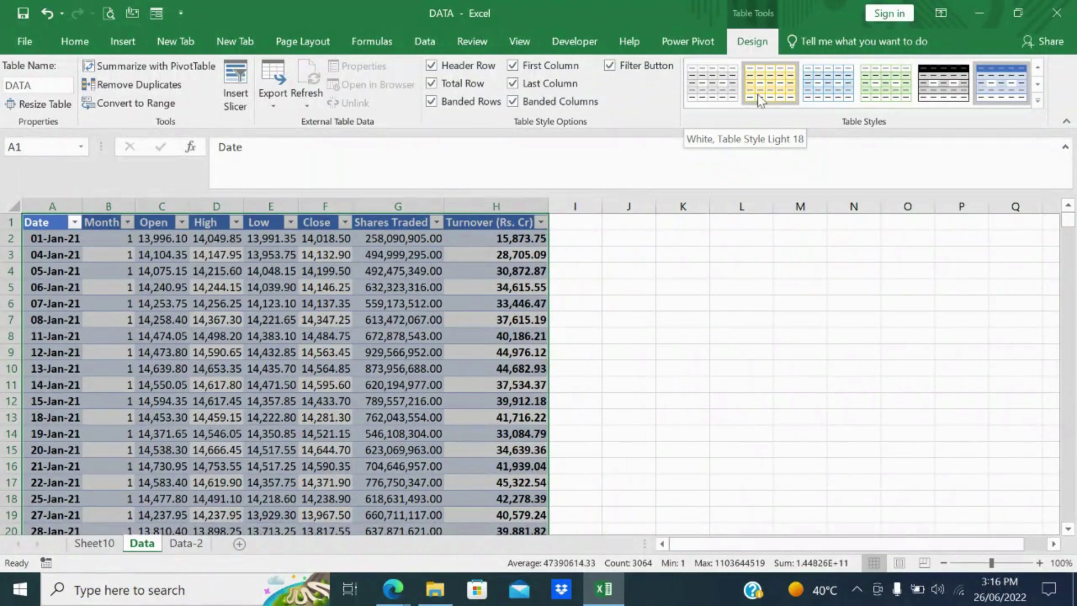
Step: Preview several table styles, then apply the dark orange Medium style to the DATA table
click(725, 89)
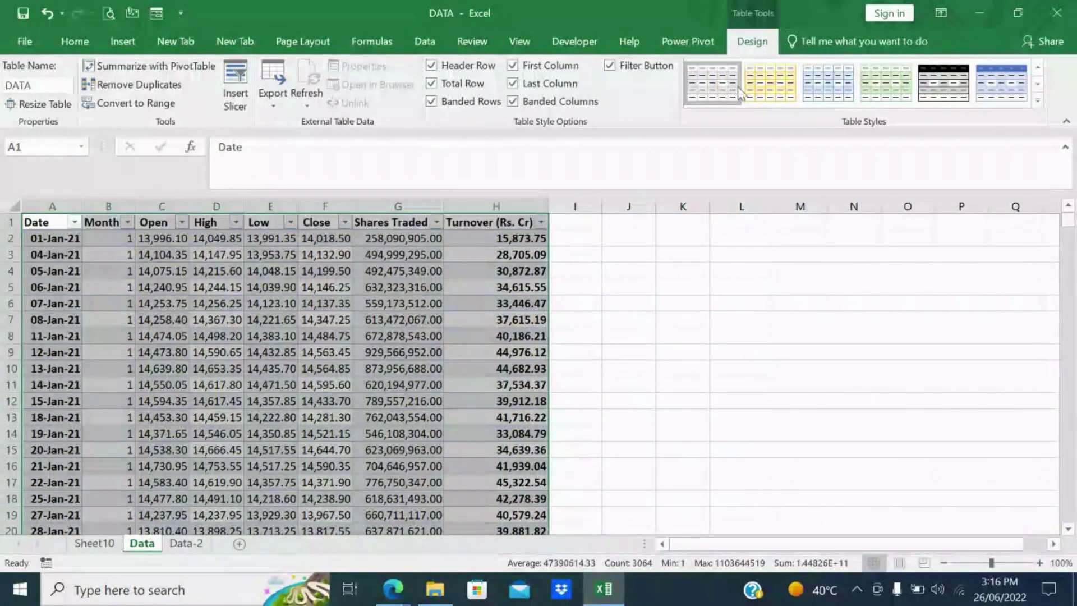
click(751, 82)
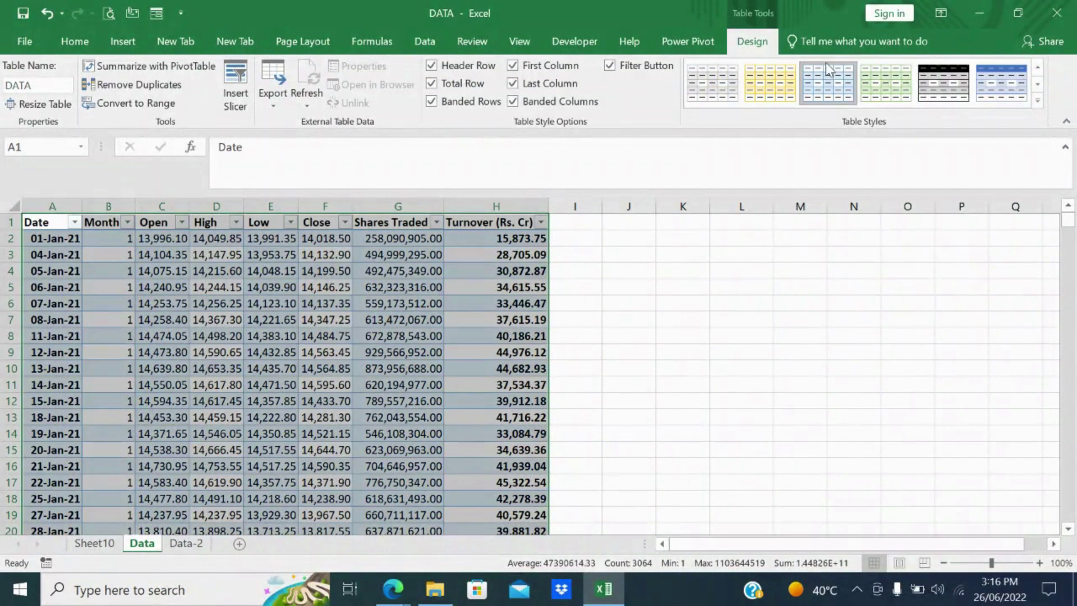
click(889, 87)
click(936, 85)
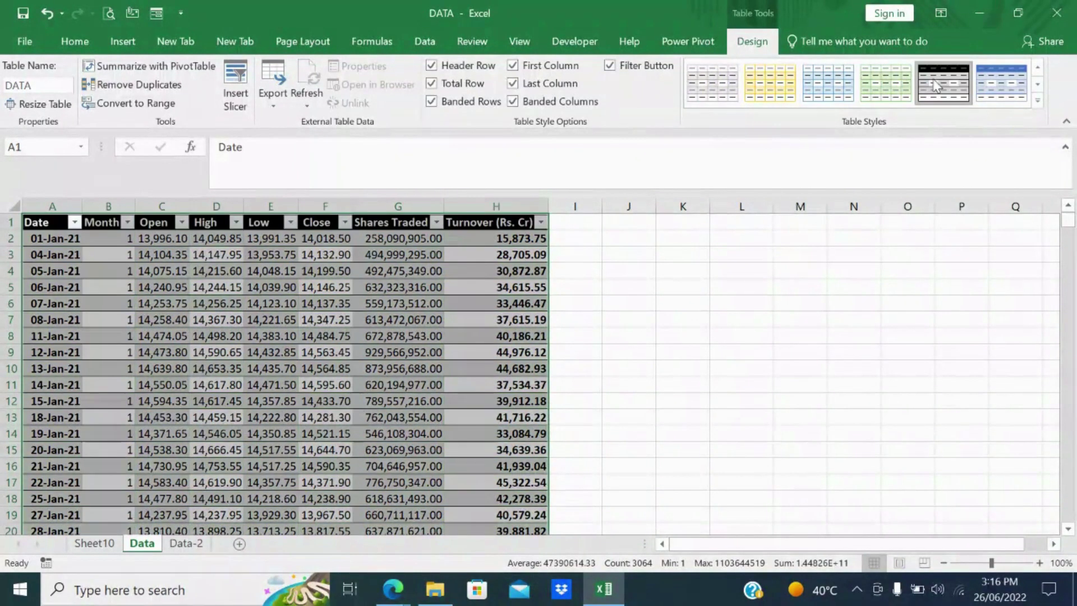
click(983, 84)
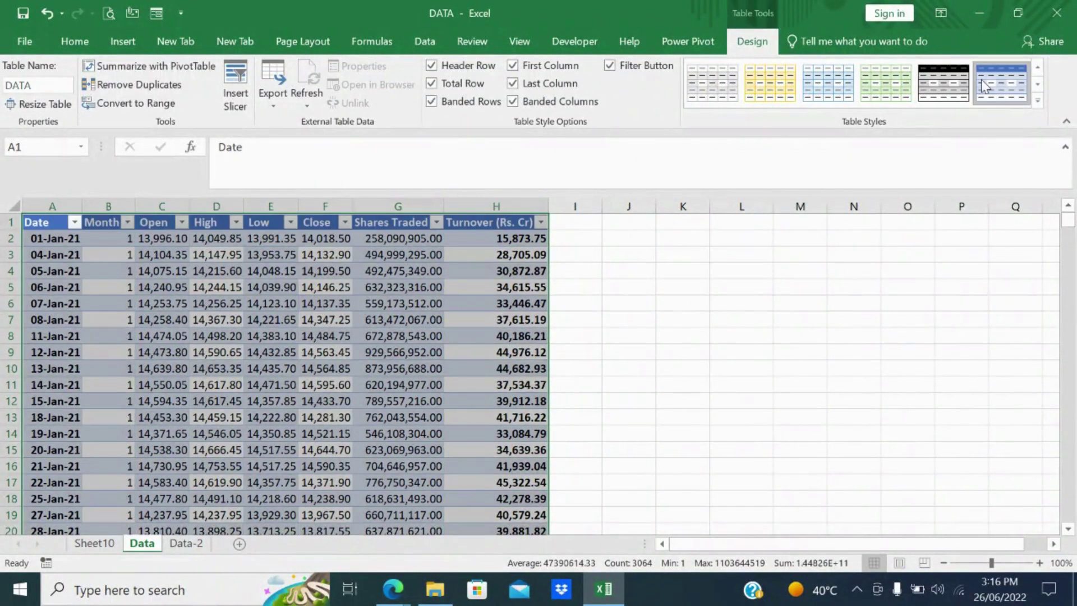
click(1038, 100)
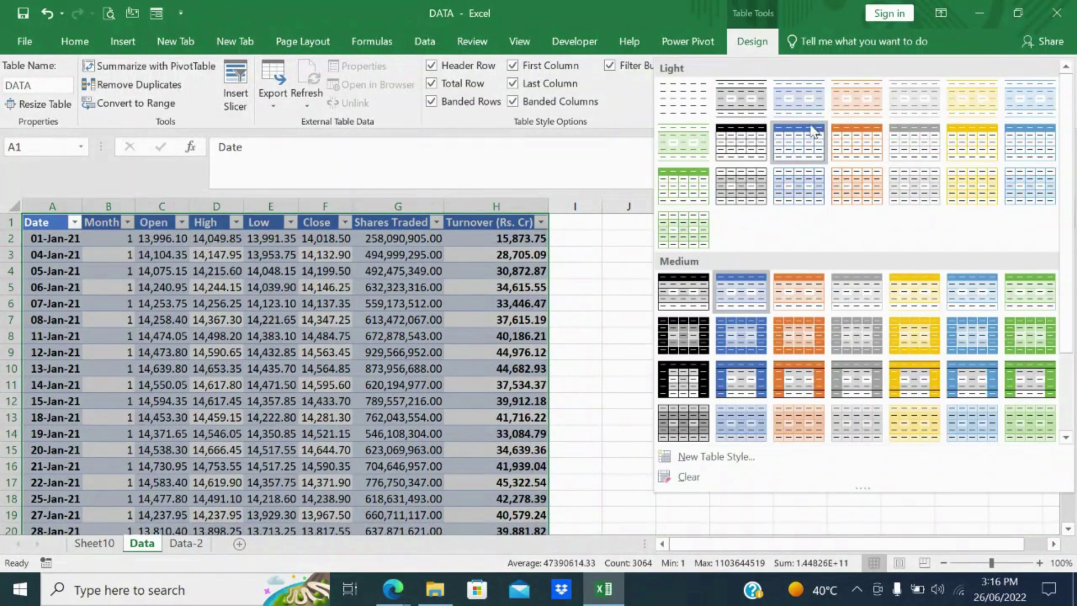
click(860, 140)
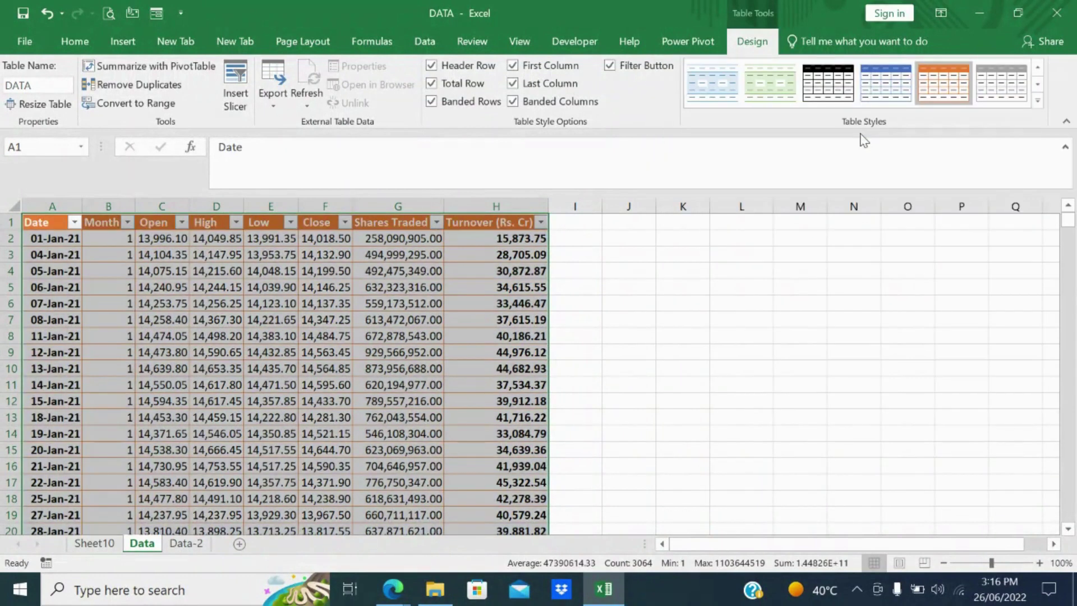
click(1038, 100)
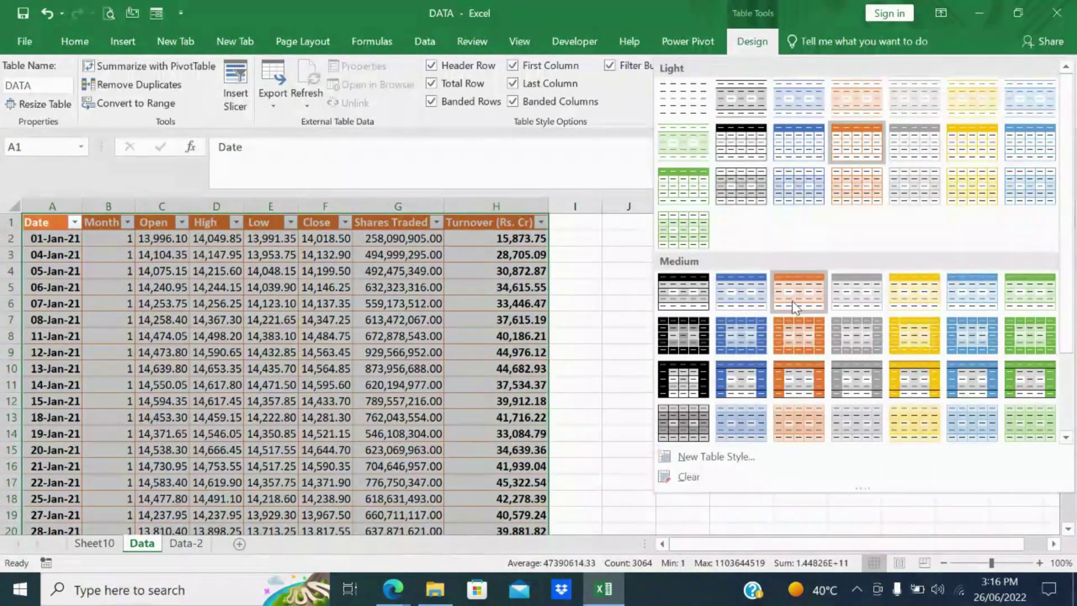
click(807, 336)
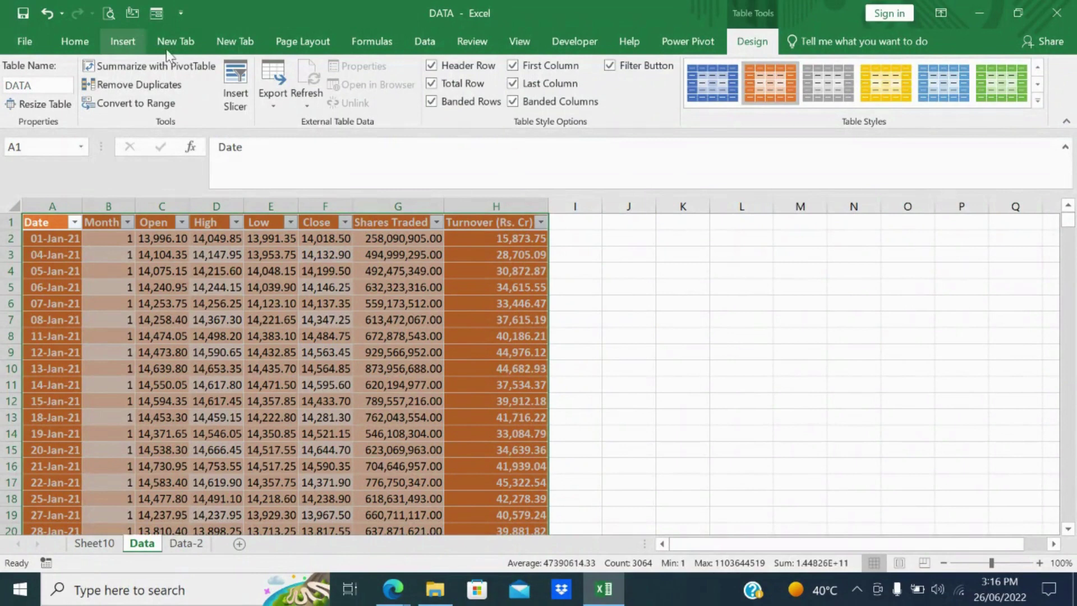
Step: Insert a blank table row above the 17-Jun-22 entry in row 383
click(489, 309)
key(Down)
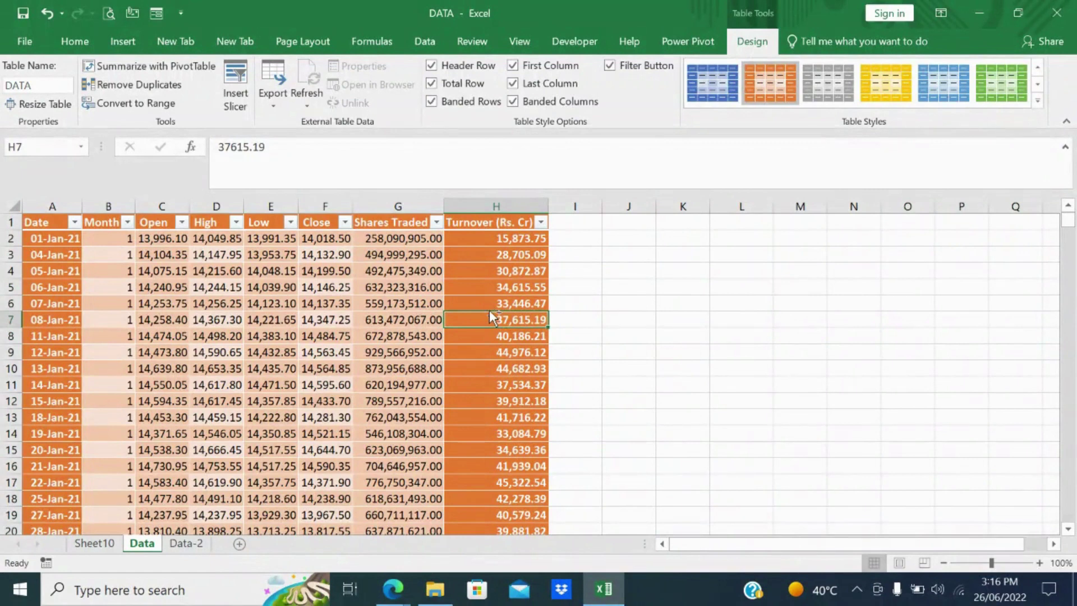
key(ctrl+Down)
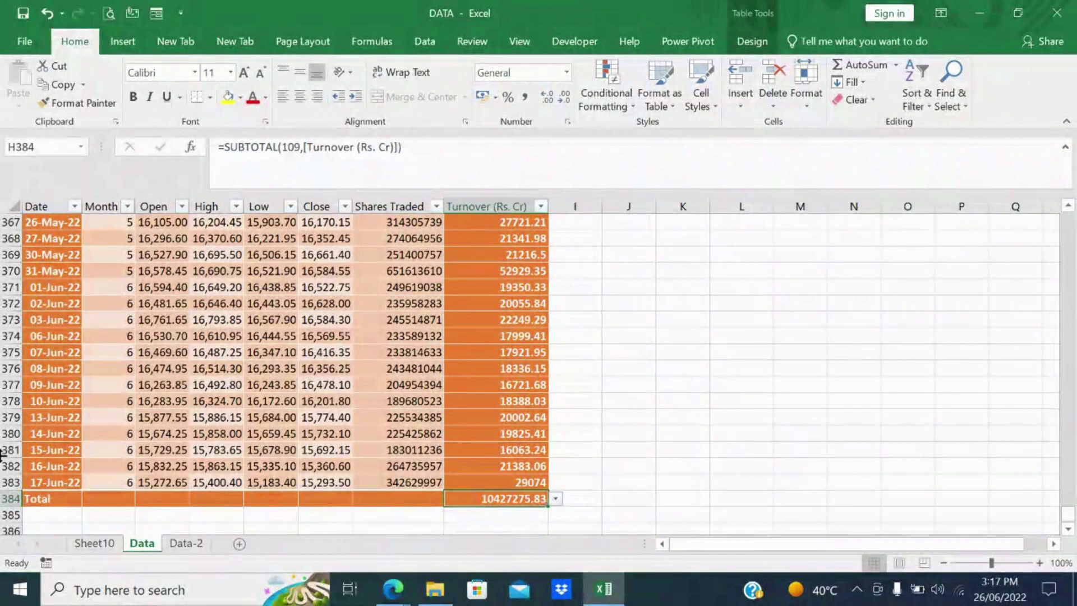
click(11, 482)
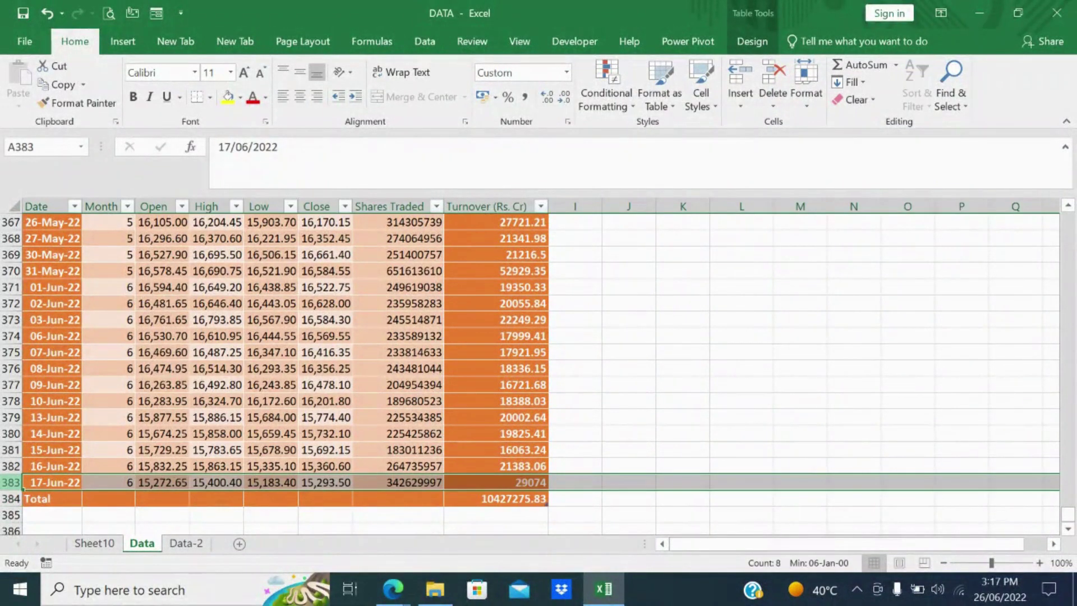
right_click(11, 483)
click(58, 338)
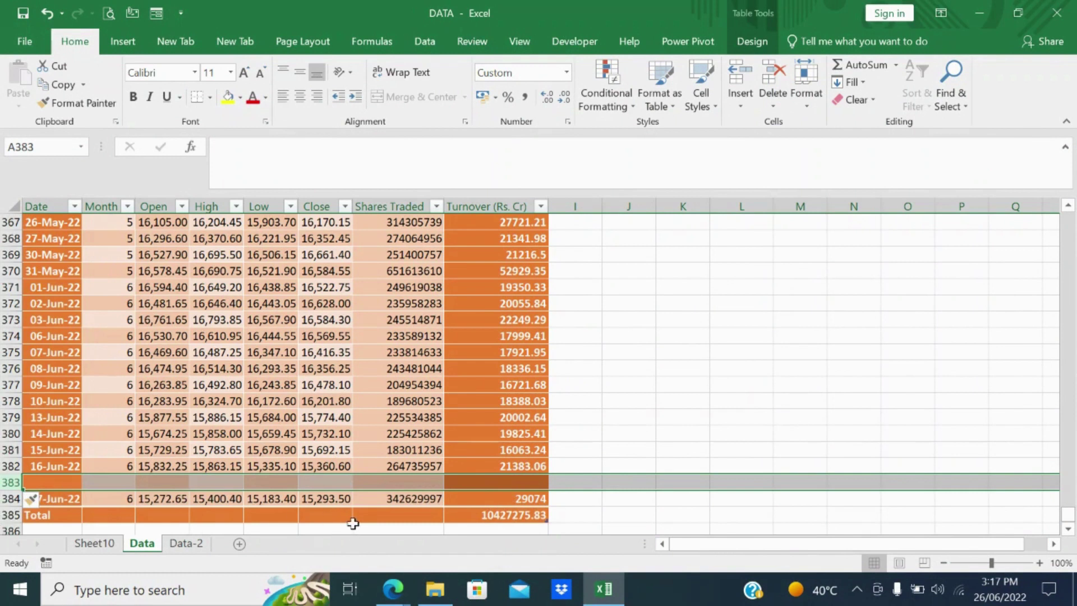
Step: Apply Comma Style thousands separators to the Turnover total in H385
click(481, 502)
double_click(497, 517)
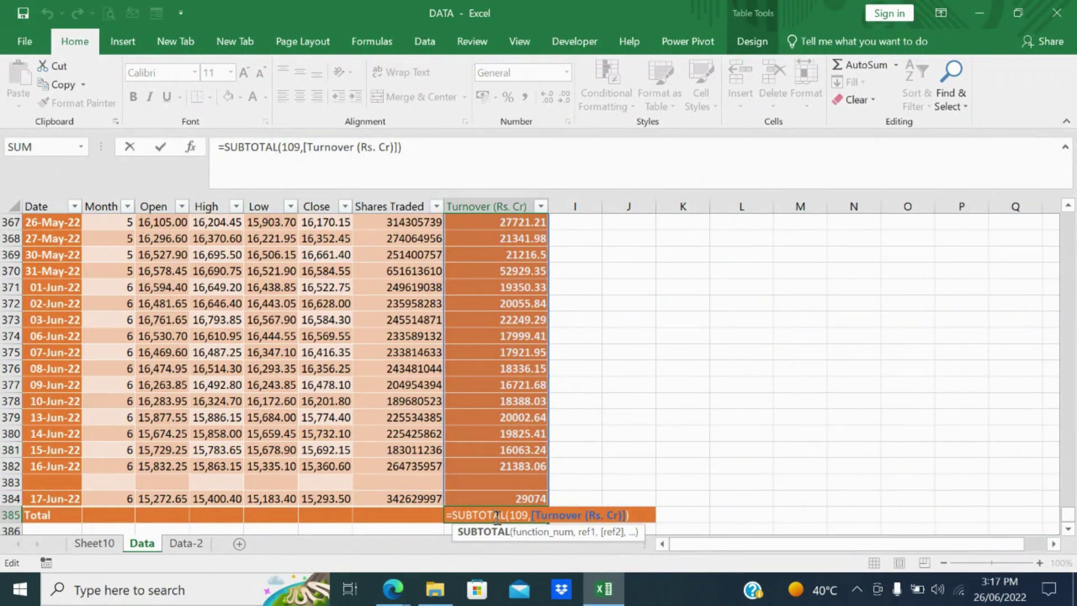
key(Escape)
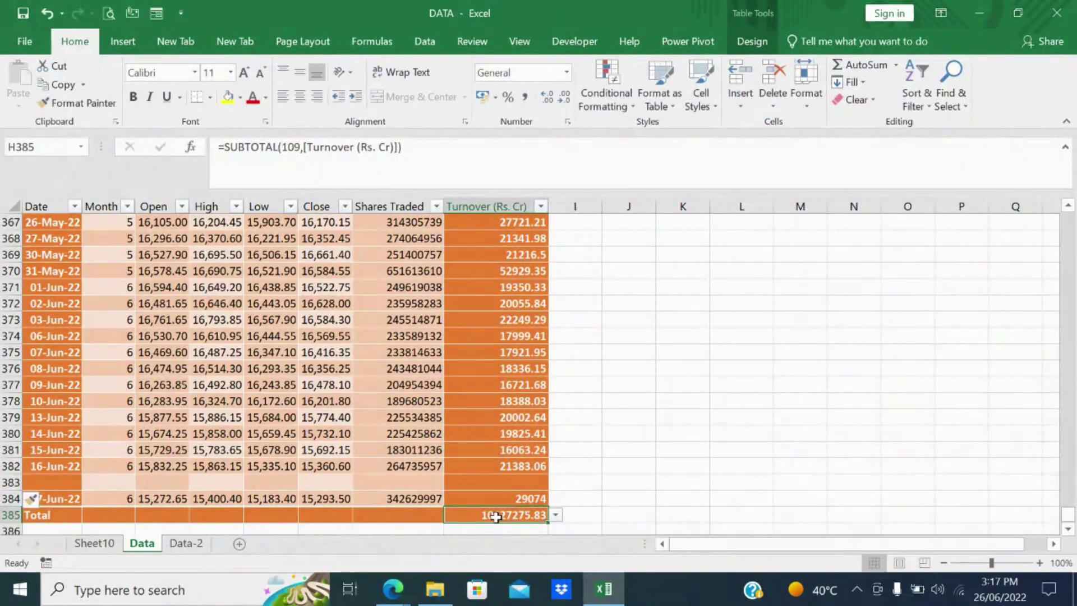
key(Up)
key(Up)
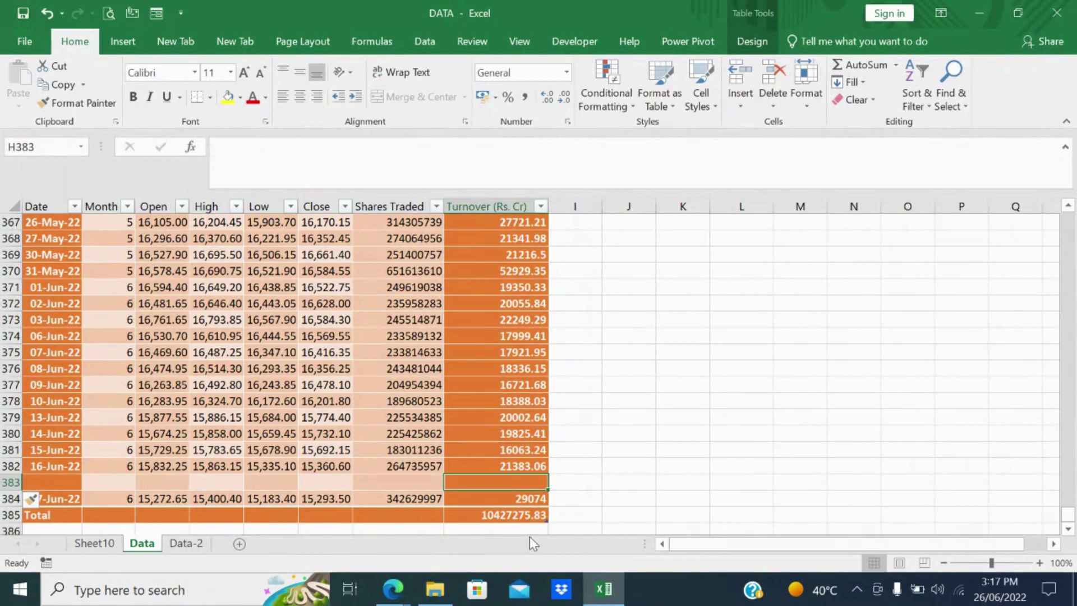
click(507, 515)
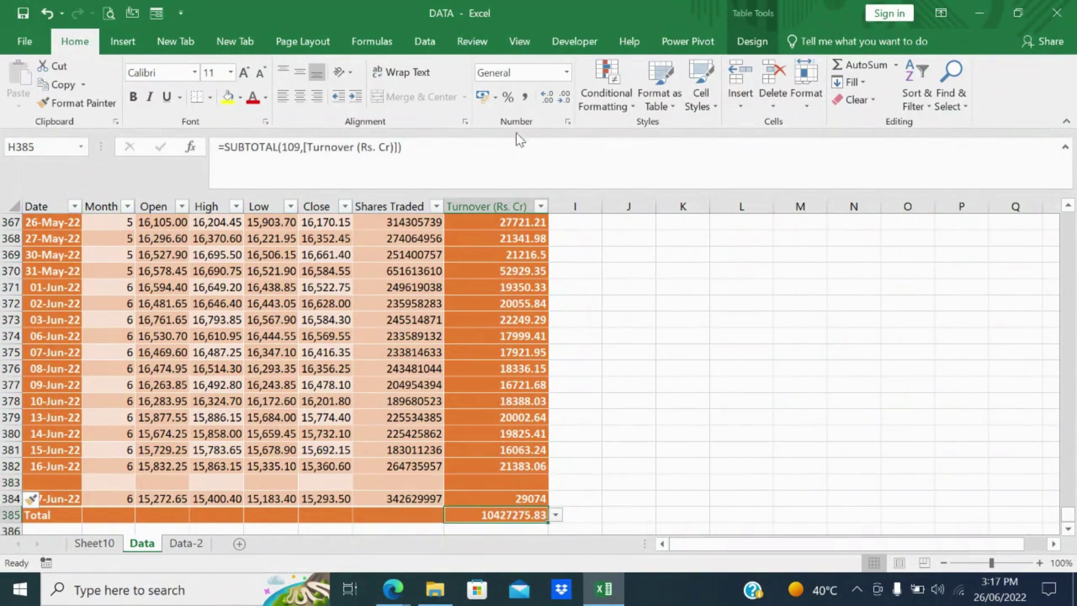
click(526, 97)
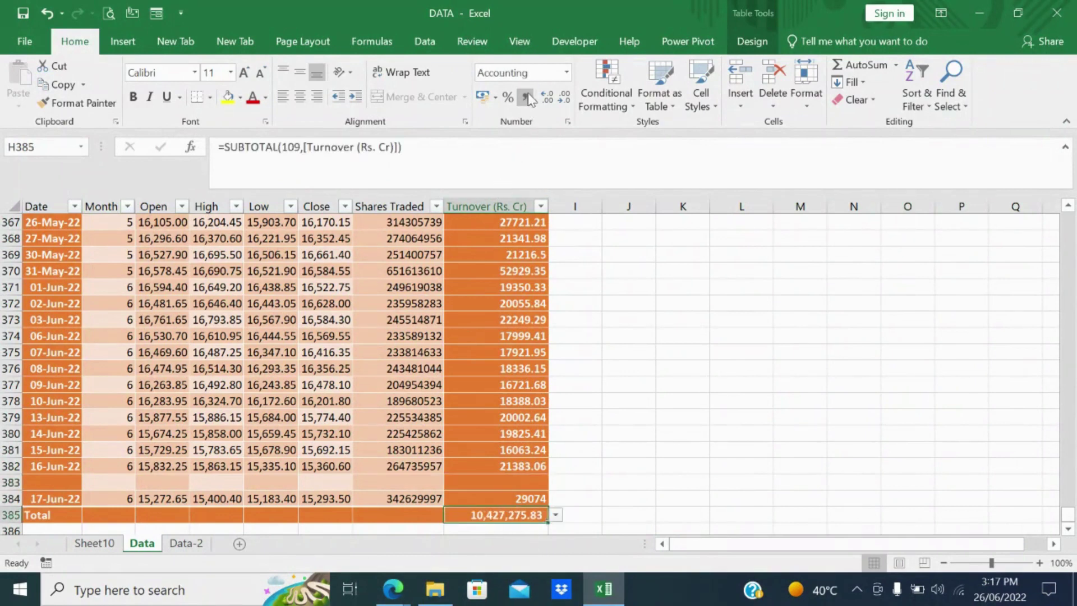
Step: Enter 100 as the new row's Turnover in H383
click(511, 480)
text(100)
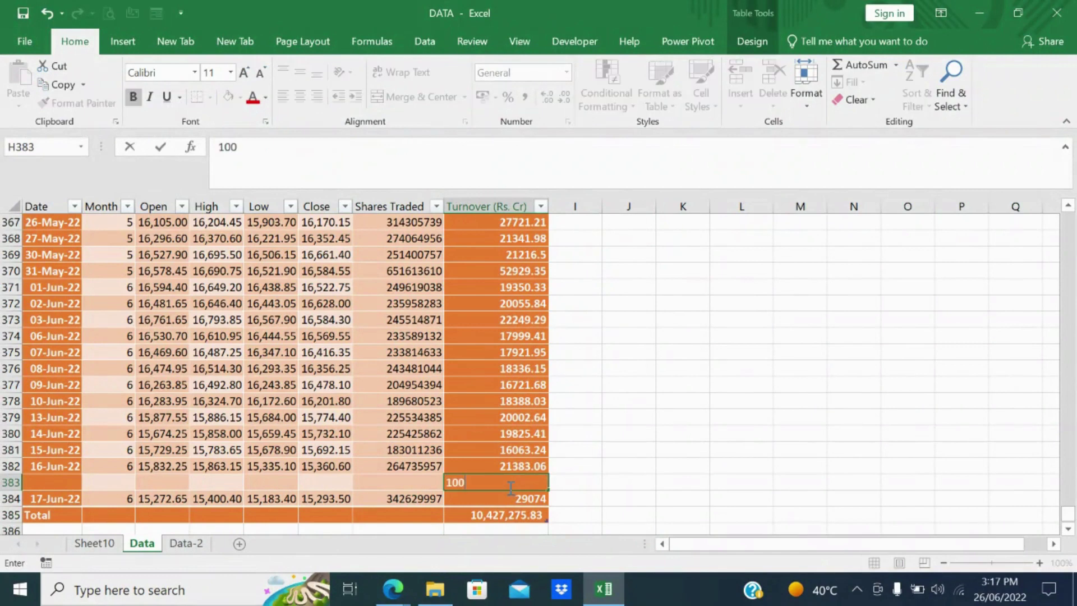
key(Return)
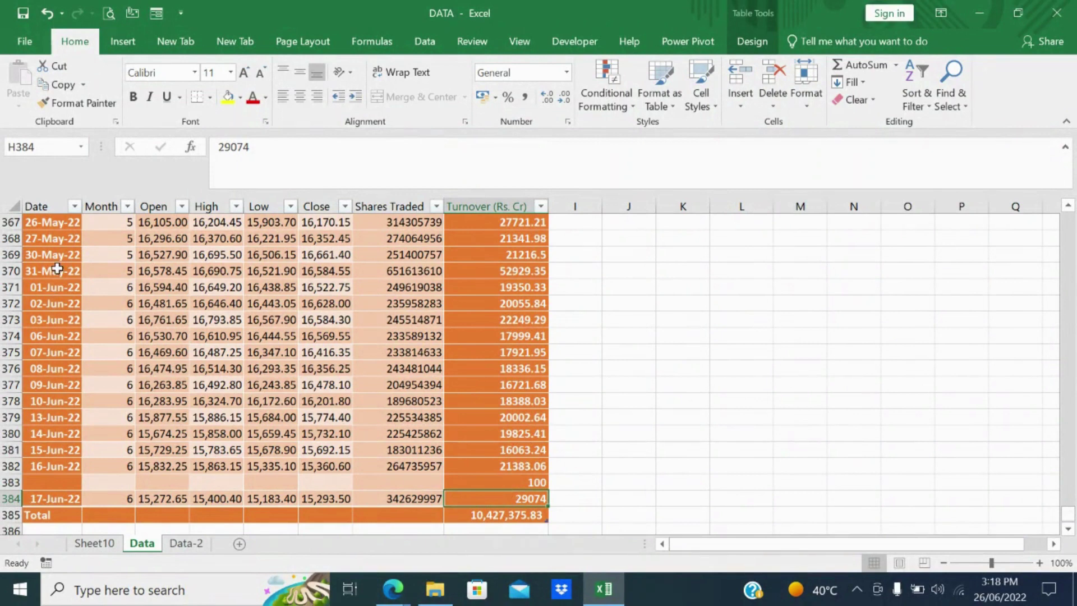
Step: With the total confirmed at 10,427,375.83, switch to the Insert ribbon
click(133, 51)
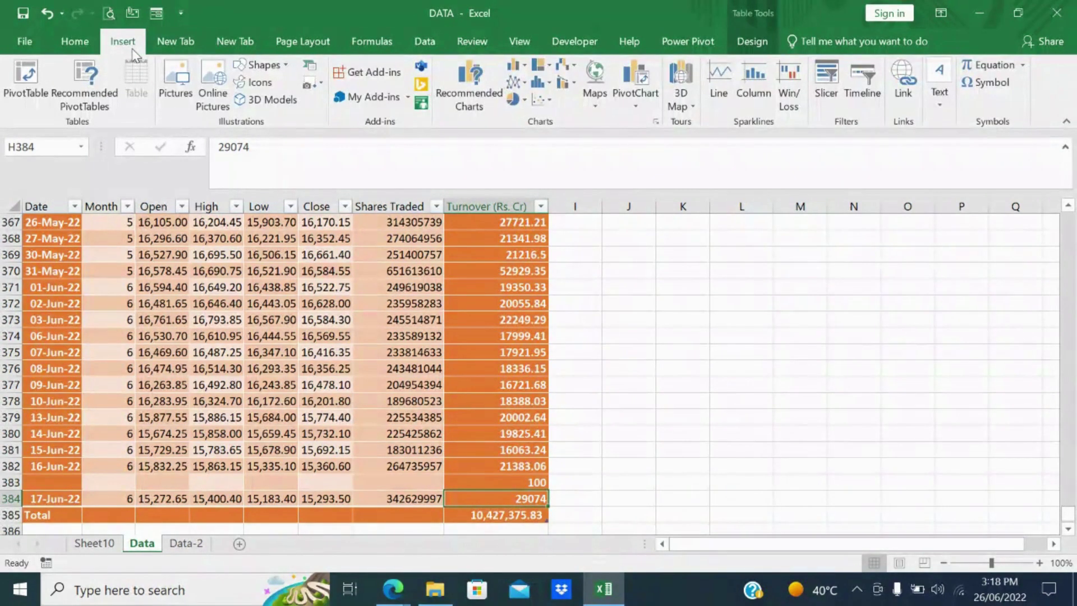